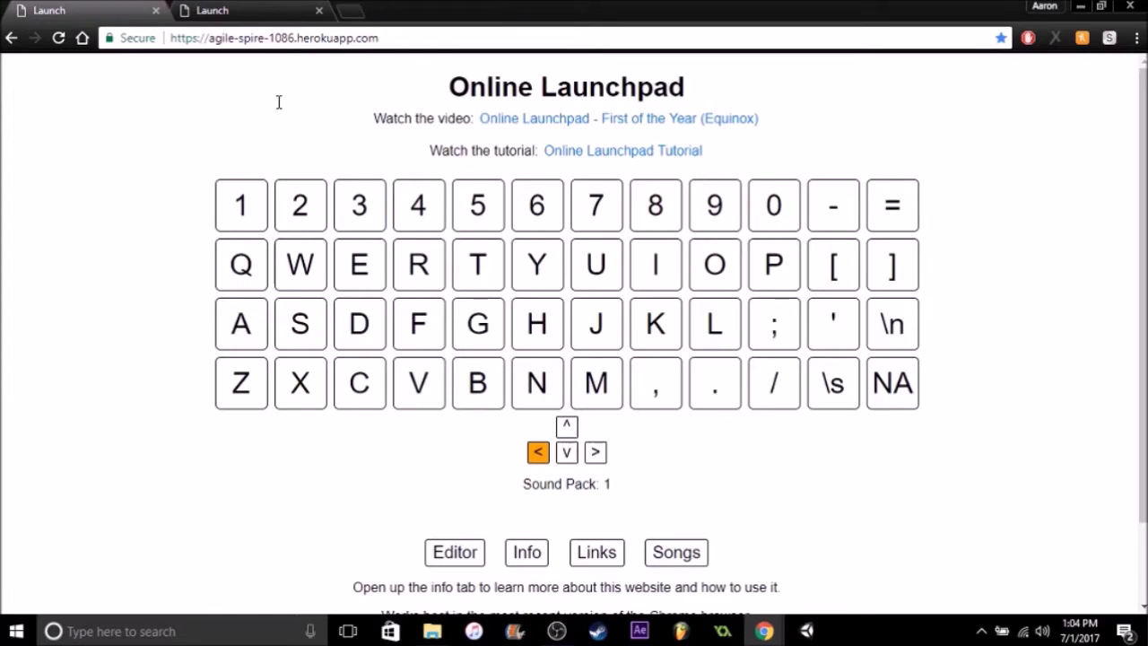
Compare the original Online Launchpad page with the restyled Portalcuber's Launchpad tab.
{"action": "mouse_move", "coordinate": [279, 101]}
{"action": "left_mouse_down"}
{"action": "mouse_move", "coordinate": [986, 358]}
{"action": "mouse_move", "coordinate": [1017, 397]}
{"action": "left_mouse_up"}
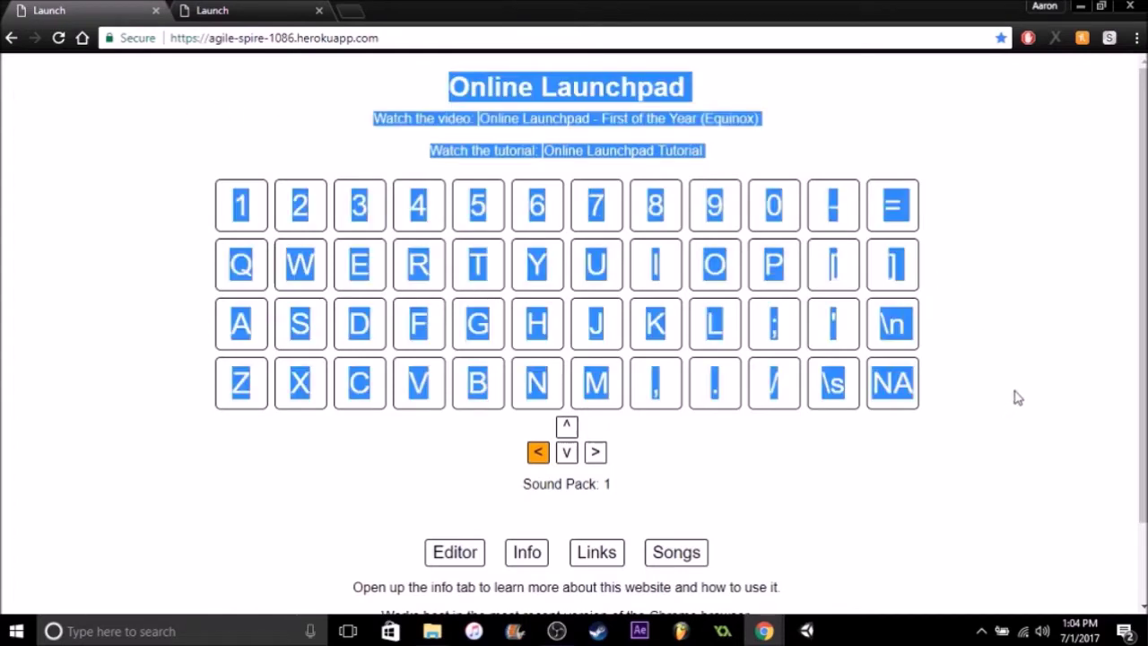
{"action": "left_click", "coordinate": [289, 136]}
{"action": "left_click", "coordinate": [224, 9]}
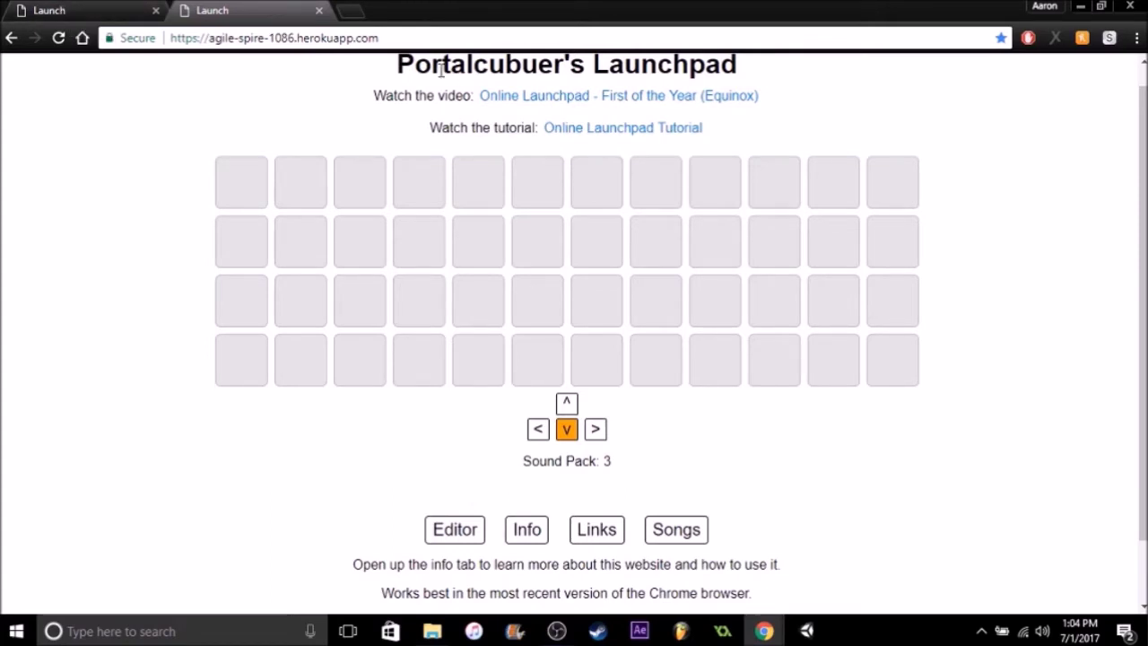
{"action": "scroll", "coordinate": [837, 69], "scroll_direction": "up", "scroll_amount": 1}
{"action": "triple_click", "coordinate": [838, 69]}
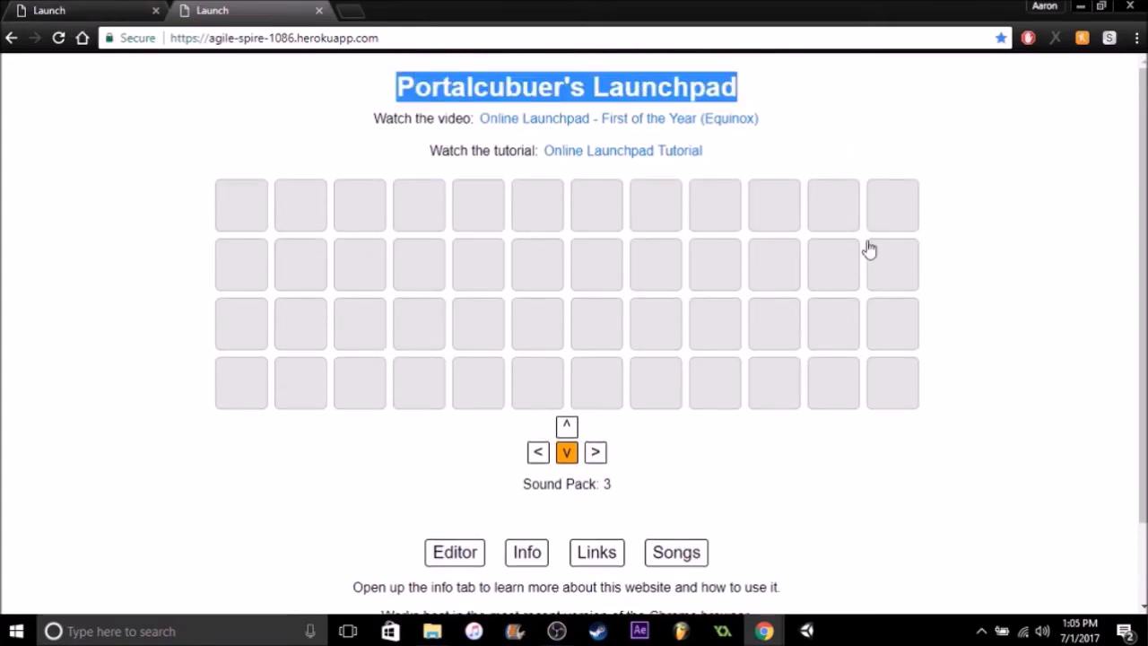
{"action": "left_click", "coordinate": [206, 153]}
{"action": "left_click", "coordinate": [81, 9]}
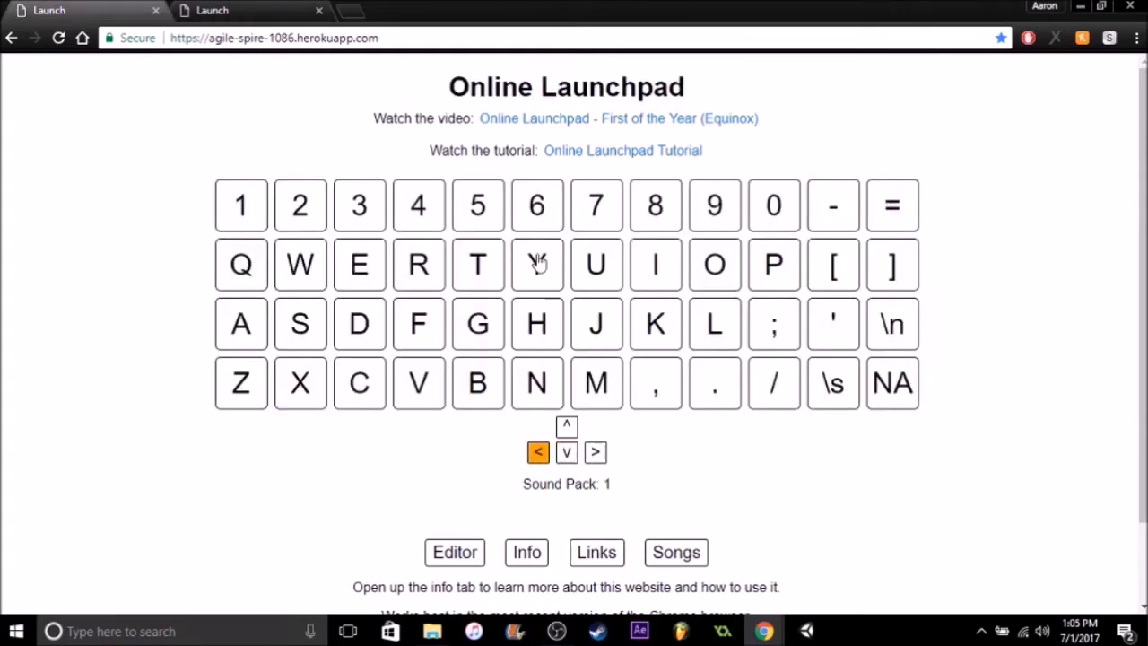
Play a sequence of launchpad pads (x, r, t, 3, 4, 2) to hear their sounds.
{"action": "key", "text": "x"}
{"action": "key", "text": "r"}
{"action": "key", "text": "t"}
{"action": "key", "text": "3"}
{"action": "key", "text": "r"}
{"action": "key", "text": "t"}
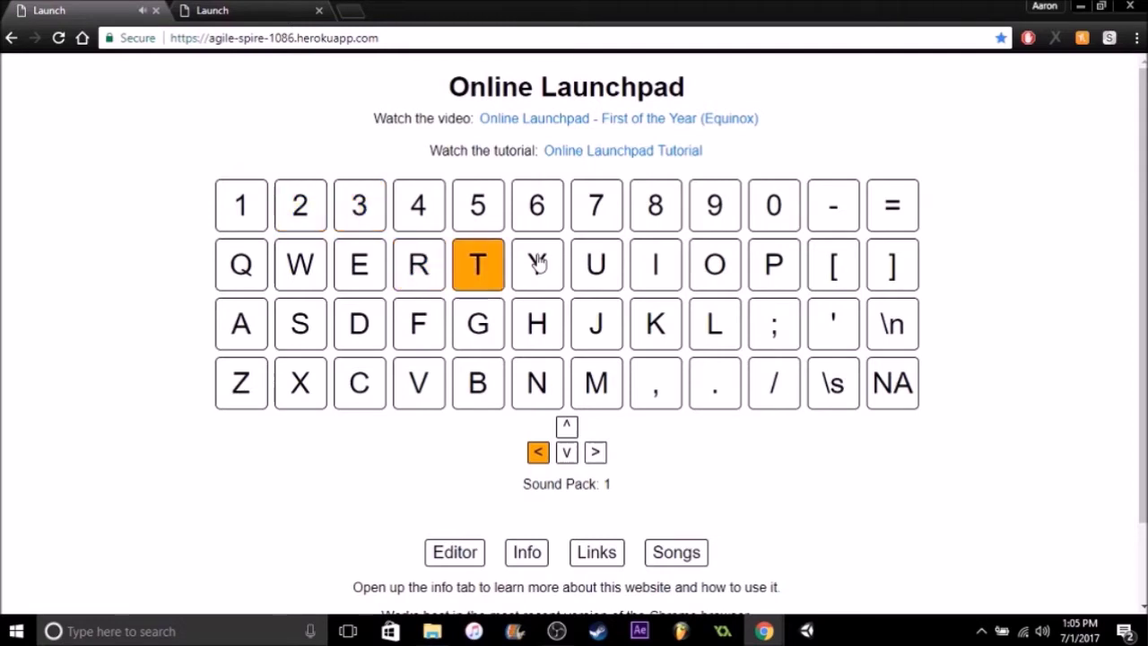
{"action": "key", "text": "4"}
{"action": "key", "text": "r"}
{"action": "key", "text": "t"}
{"action": "key", "text": "3"}
{"action": "key", "text": "r"}
{"action": "key", "text": "2"}
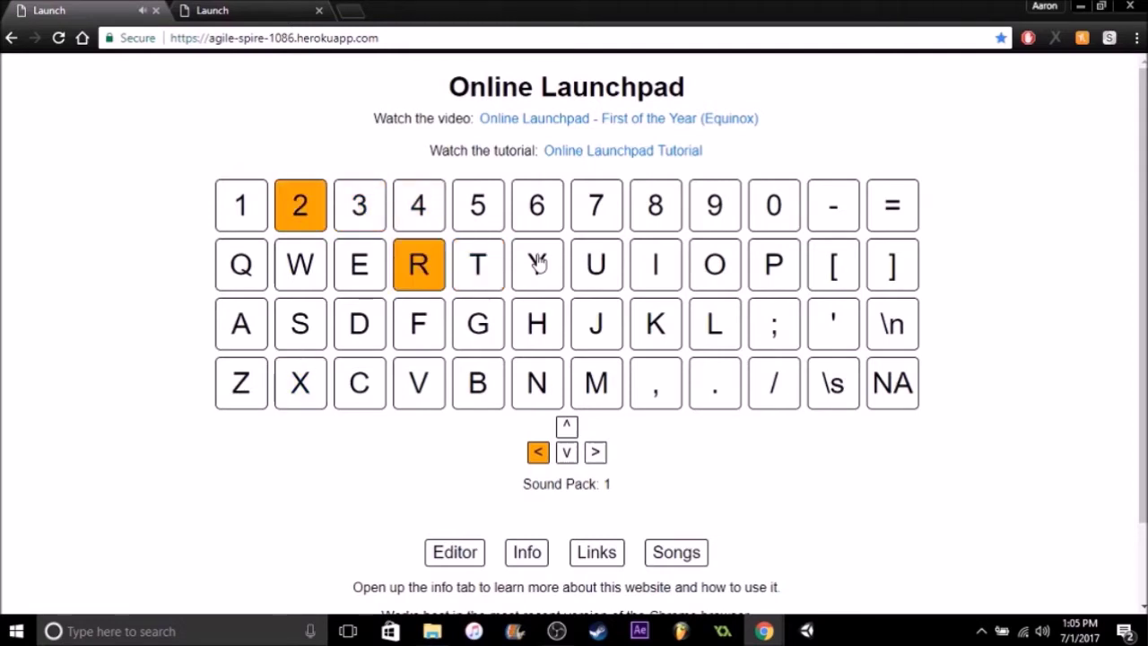
Preview the restyled page's blank pads and Sound Pack 2, then return to the original page.
{"action": "left_click", "coordinate": [237, 10]}
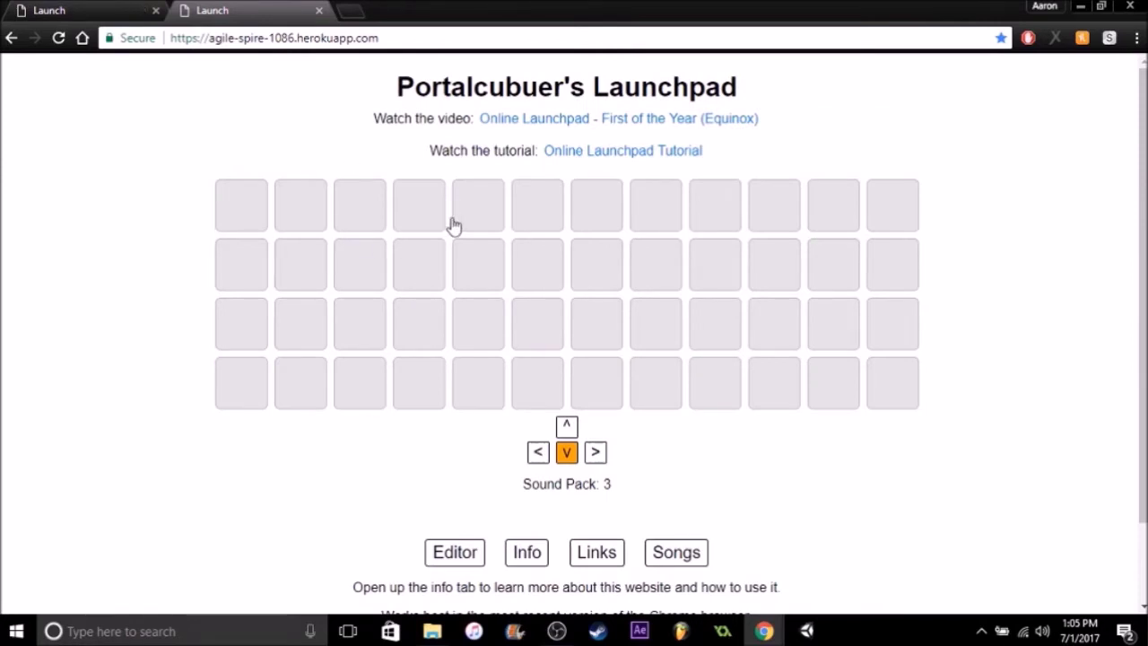
{"action": "key", "text": "6"}
{"action": "key", "text": "x"}
{"action": "key", "text": "Up"}
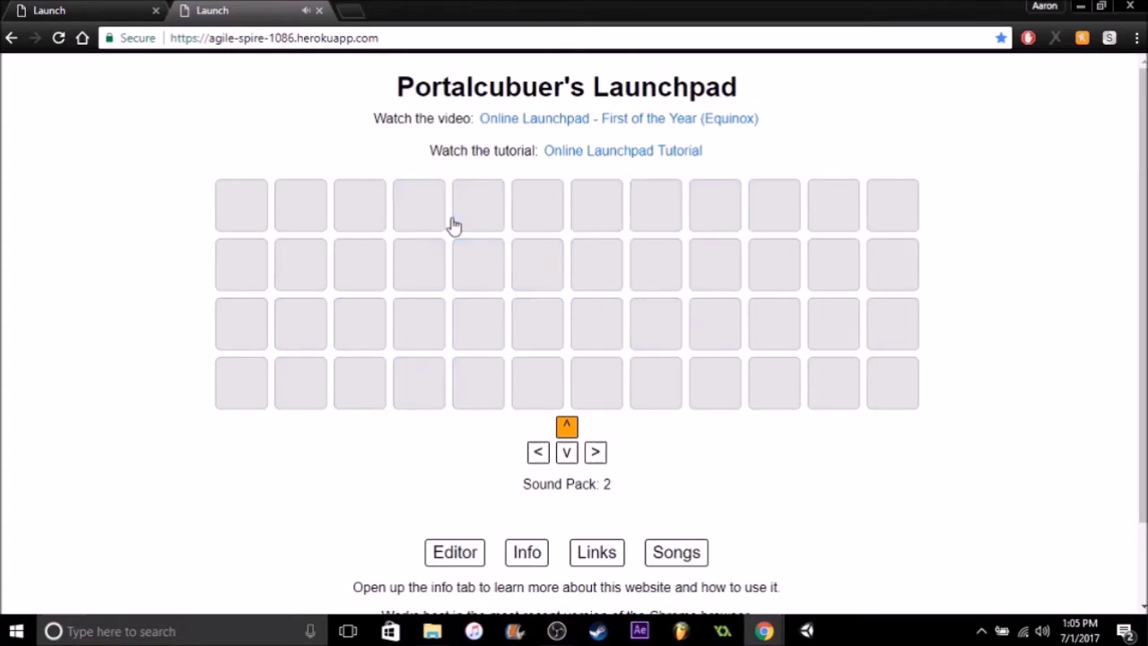
{"action": "left_click", "coordinate": [70, 9]}
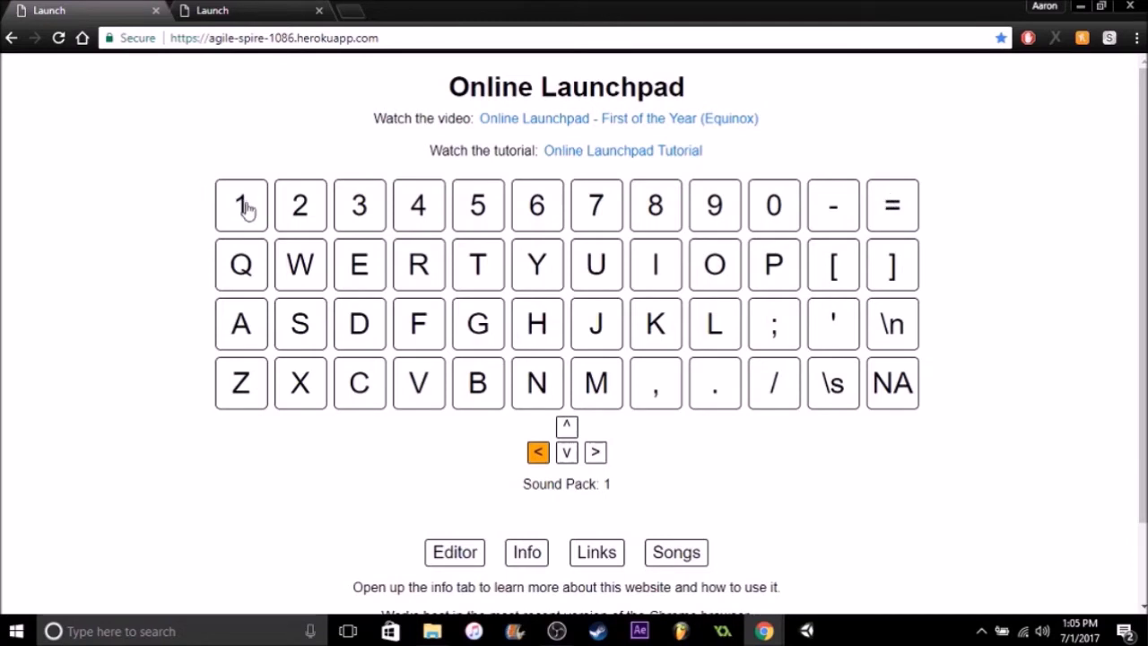
Inspect the '1' key and widen the docked DevTools panel.
{"action": "right_click", "coordinate": [245, 205]}
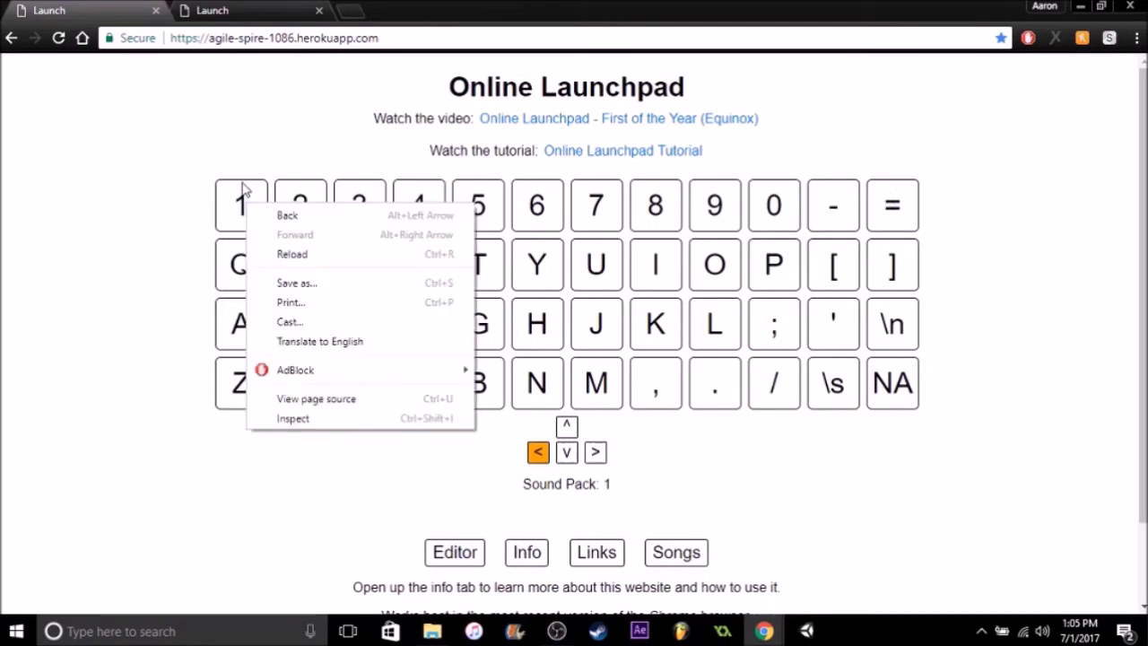
{"action": "left_click", "coordinate": [302, 420]}
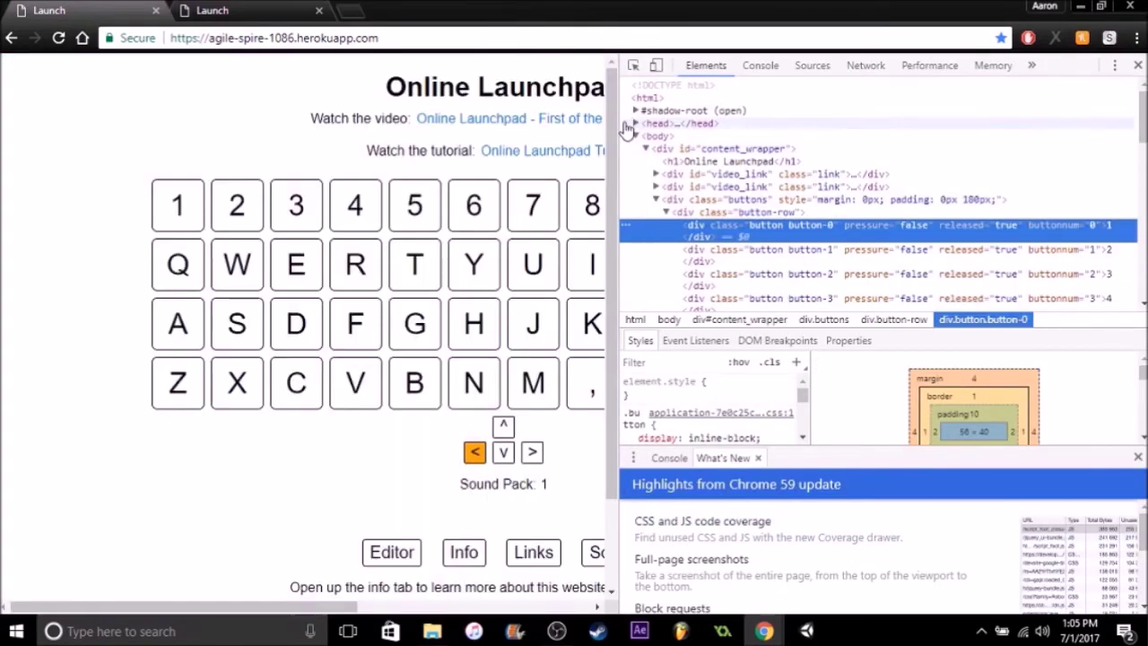
{"action": "left_click_drag", "start_coordinate": [618, 125], "coordinate": [589, 125]}
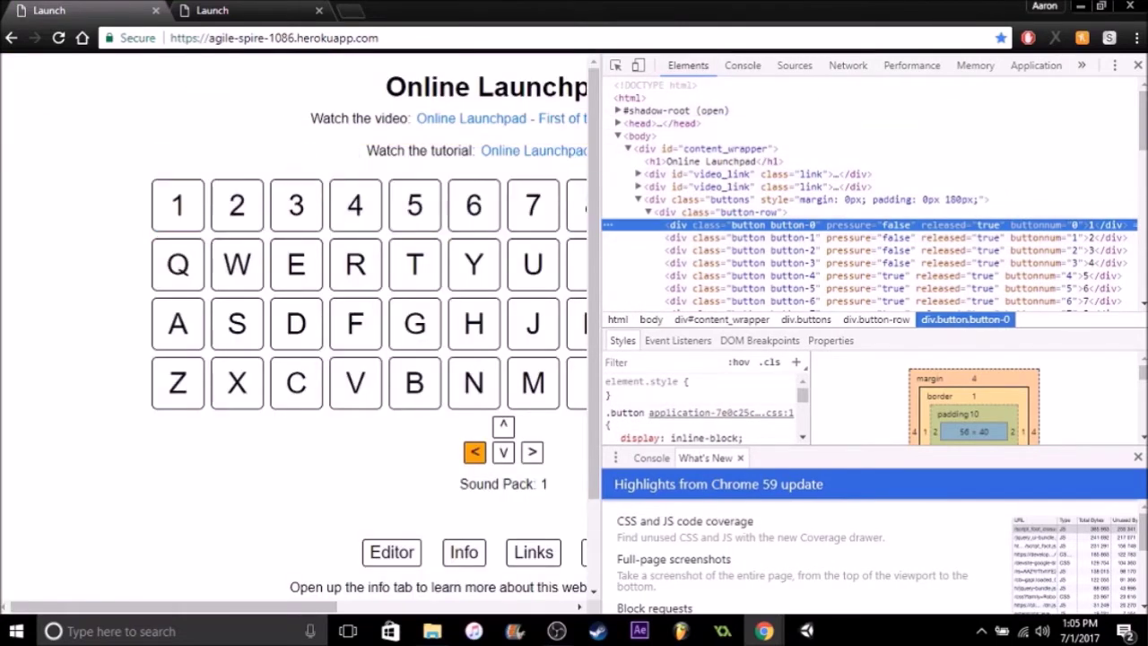
{"action": "mouse_move", "coordinate": [1141, 125]}
{"action": "left_mouse_down"}
{"action": "mouse_move", "coordinate": [1140, 260]}
{"action": "mouse_move", "coordinate": [1140, 126]}
{"action": "left_mouse_up"}
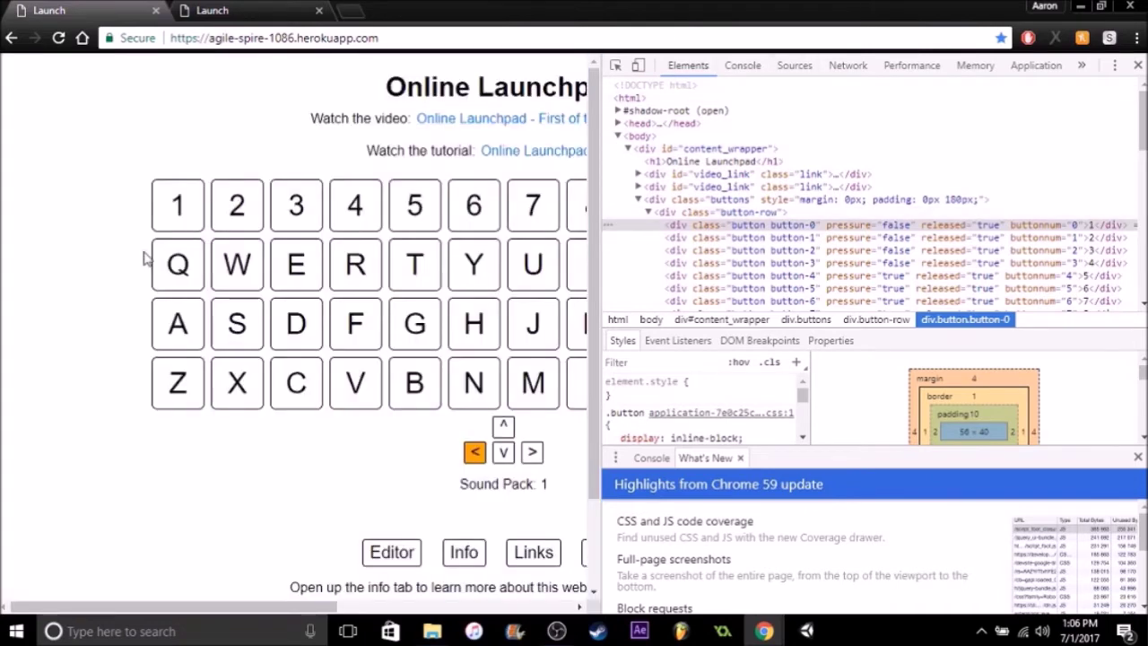
{"action": "left_click", "coordinate": [792, 67]}
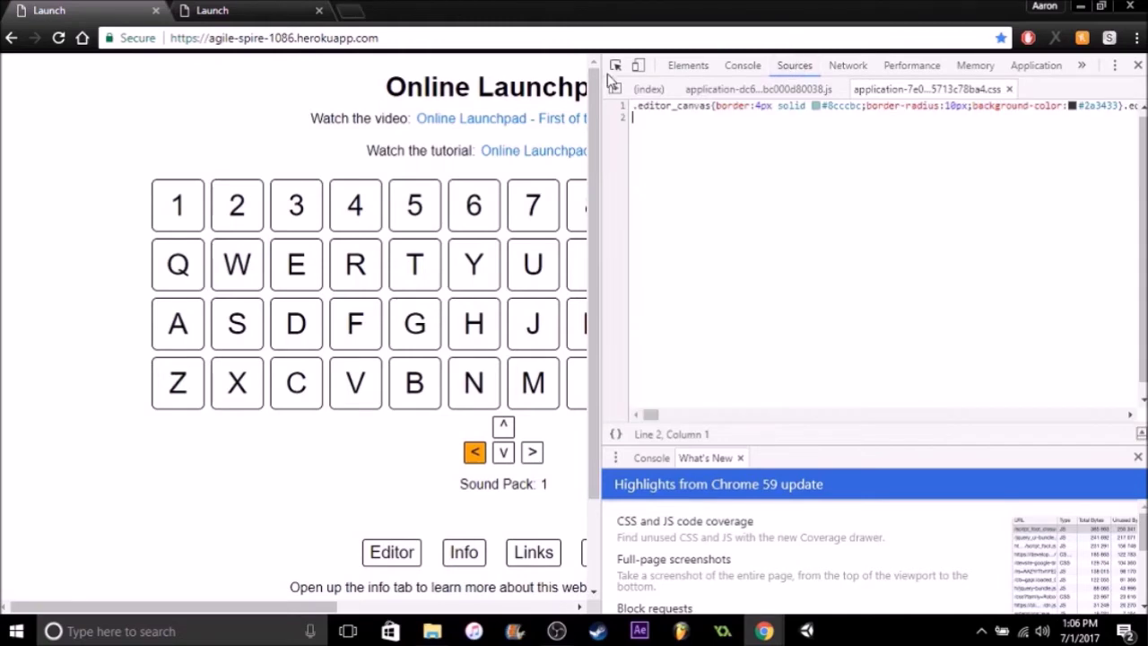
Open the application CSS file under assets in Sources and pretty-print its minified code.
{"action": "left_click", "coordinate": [615, 88]}
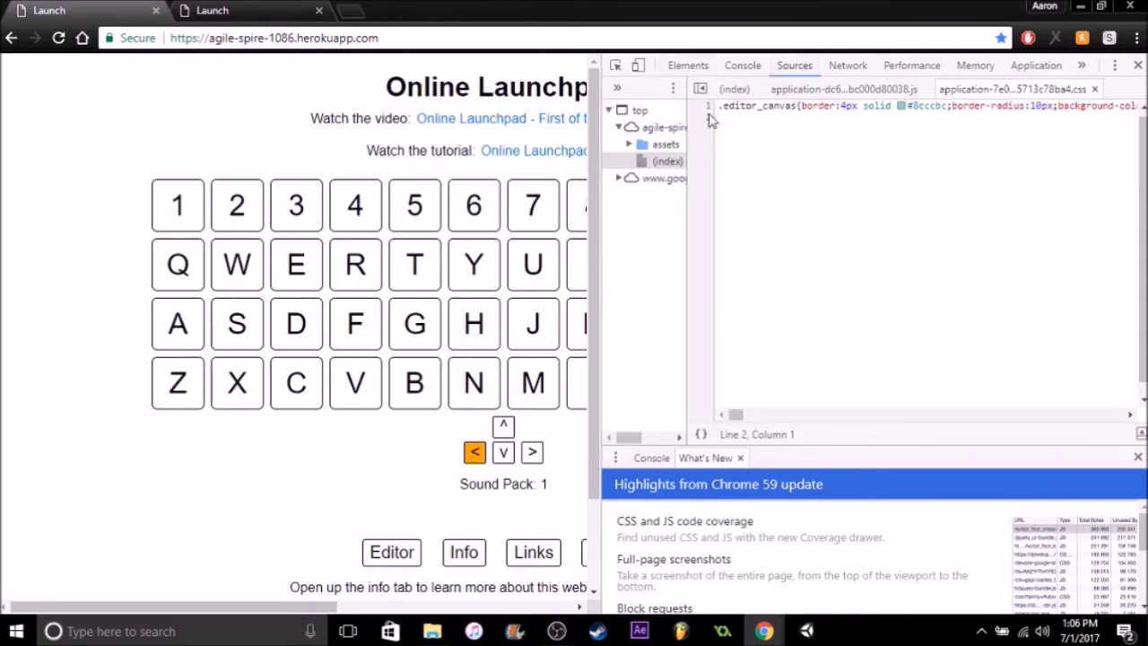
{"action": "left_click", "coordinate": [700, 90]}
{"action": "left_click", "coordinate": [615, 89]}
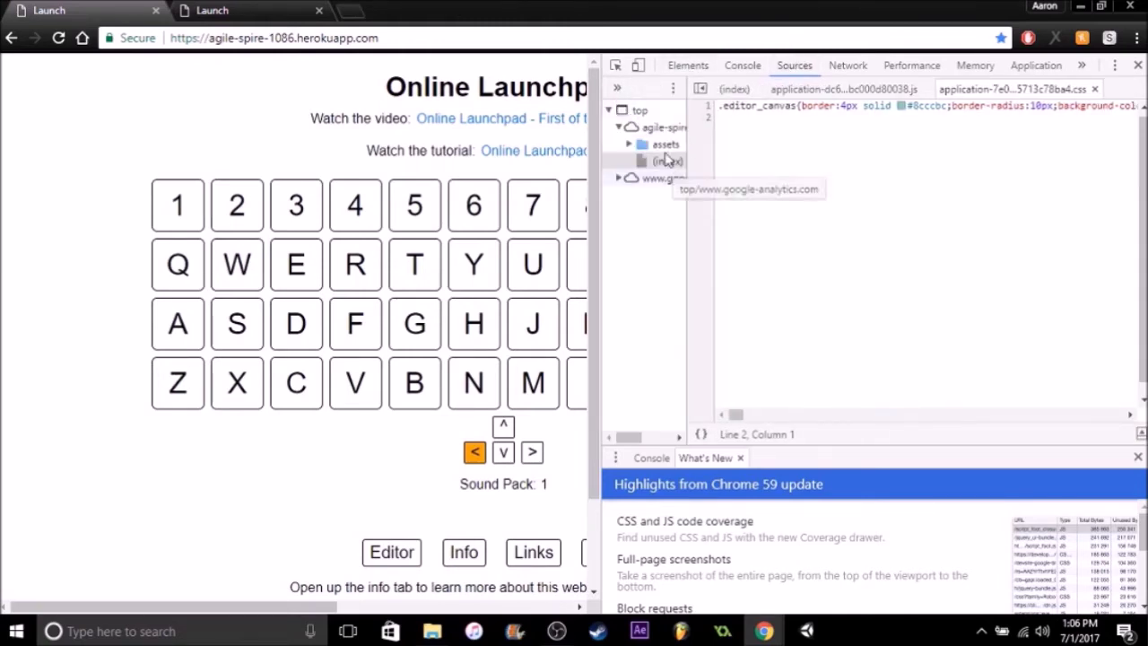
{"action": "left_click", "coordinate": [629, 144]}
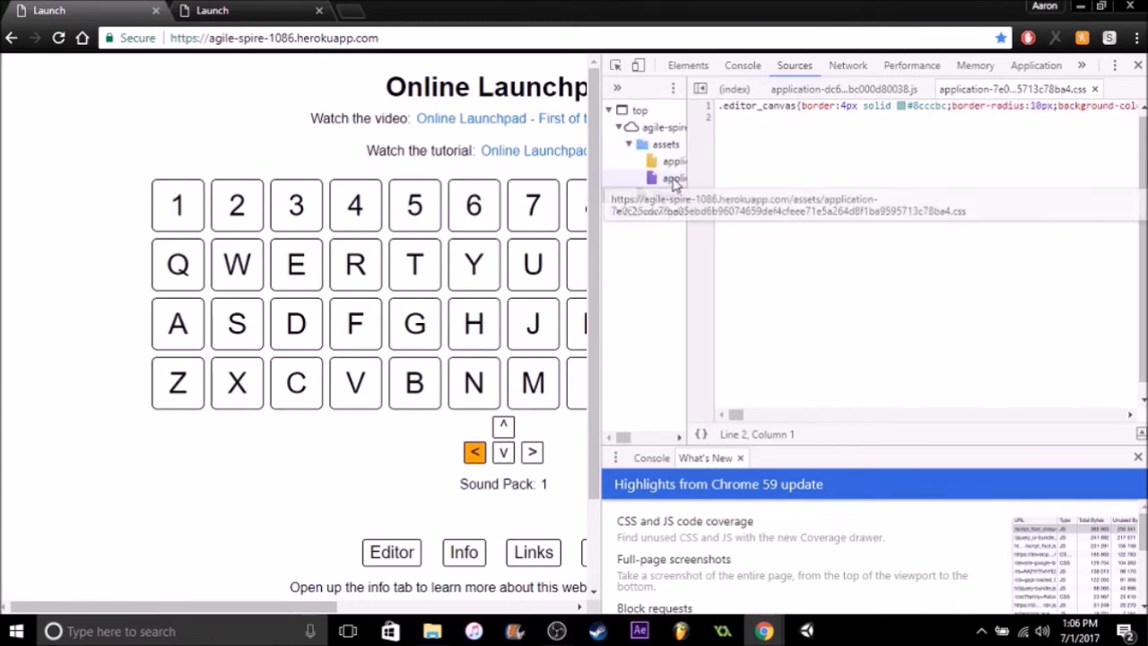
{"action": "left_click", "coordinate": [674, 179]}
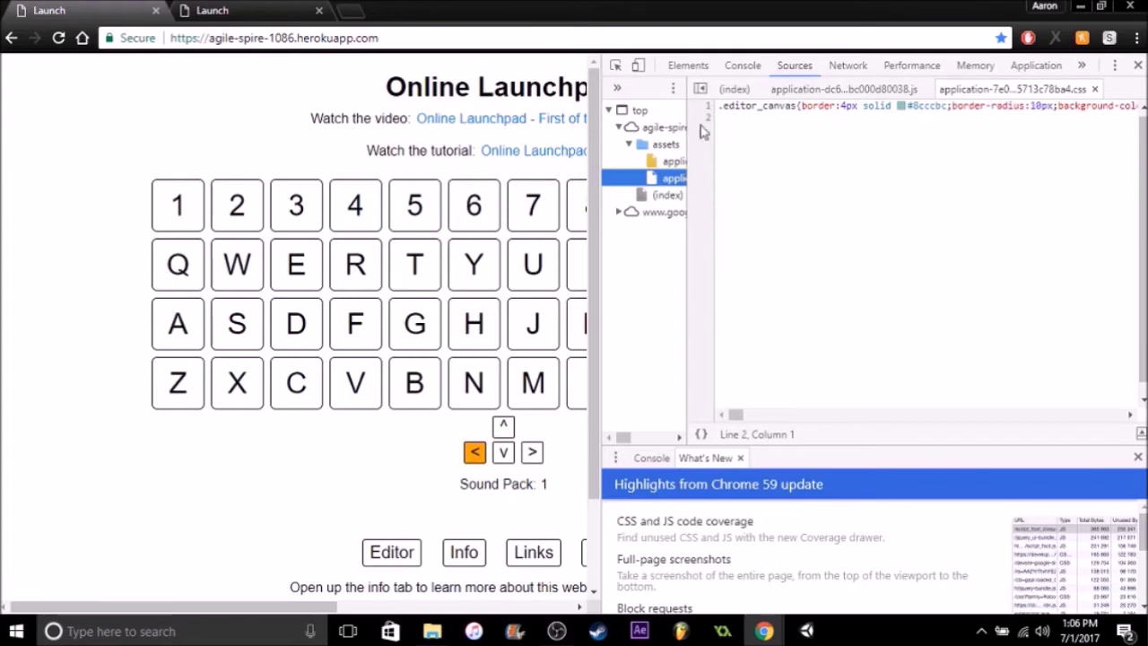
{"action": "left_click", "coordinate": [701, 90]}
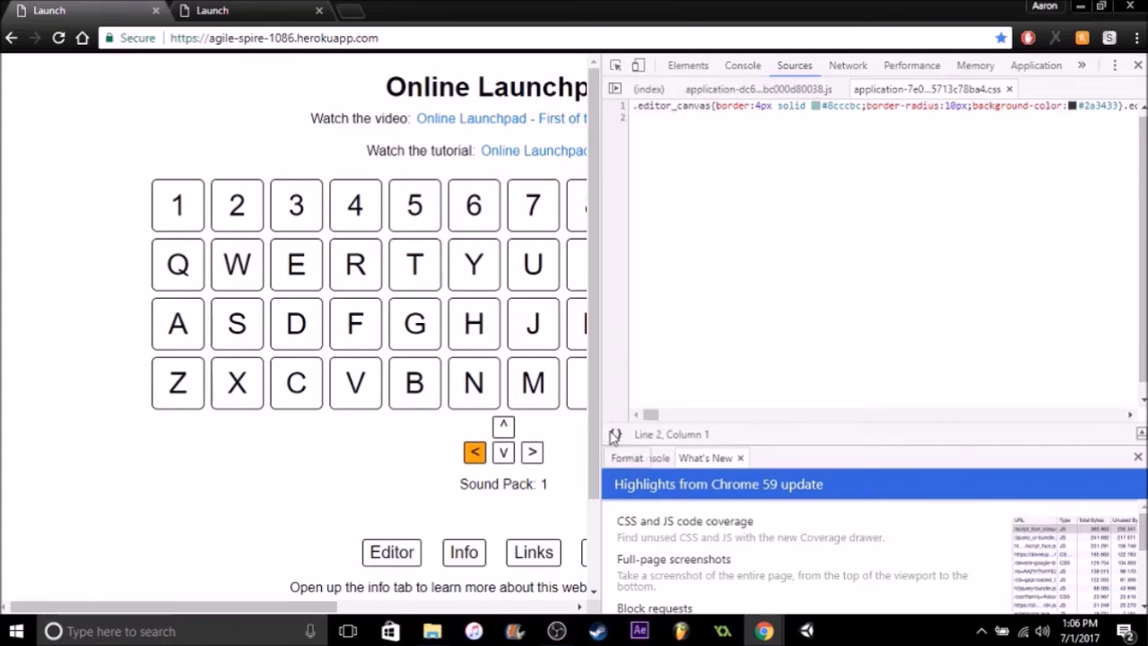
{"action": "left_click", "coordinate": [614, 435]}
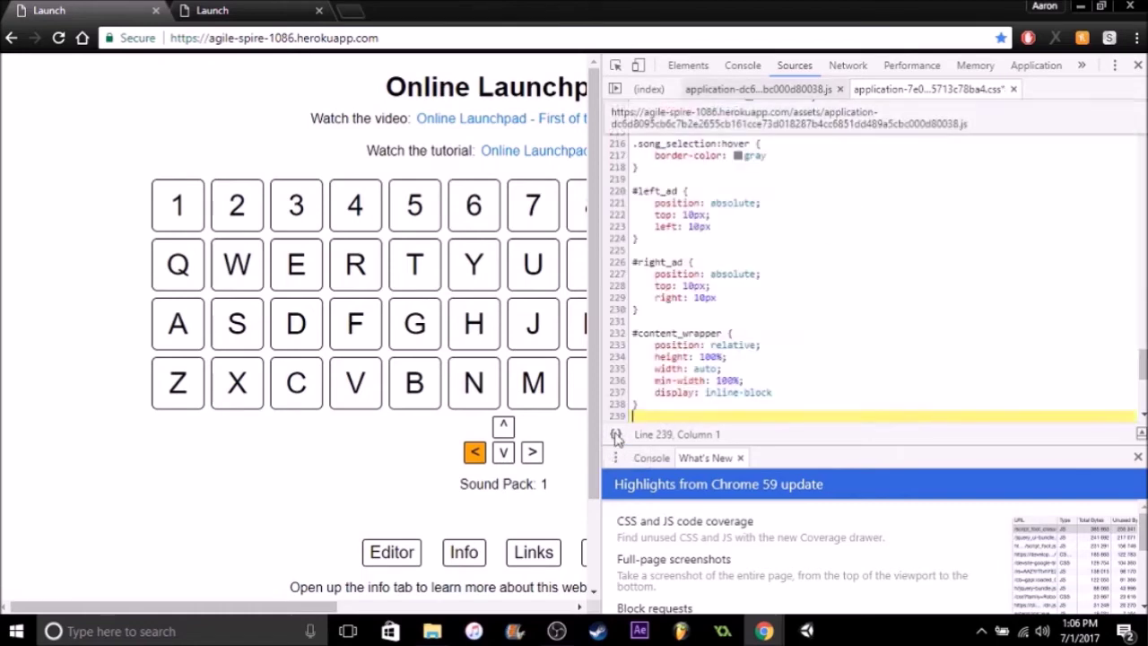
Replace arial with monospace in the body rule's font-family.
{"action": "left_click_drag", "start_coordinate": [1143, 363], "coordinate": [1141, 137]}
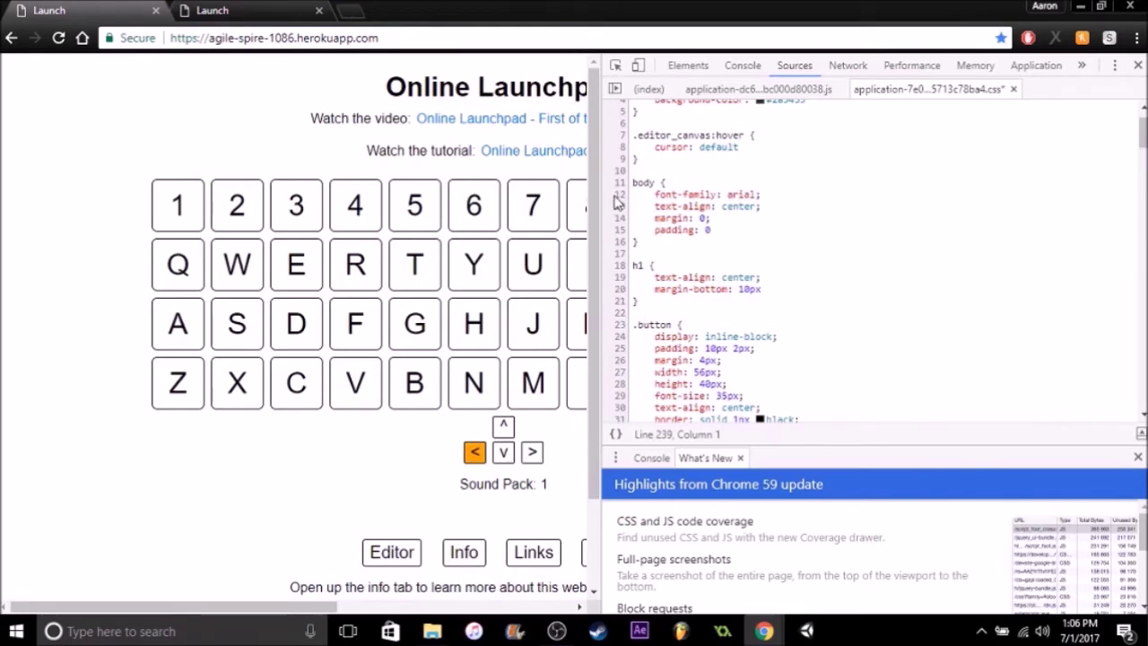
{"action": "left_click", "coordinate": [751, 195]}
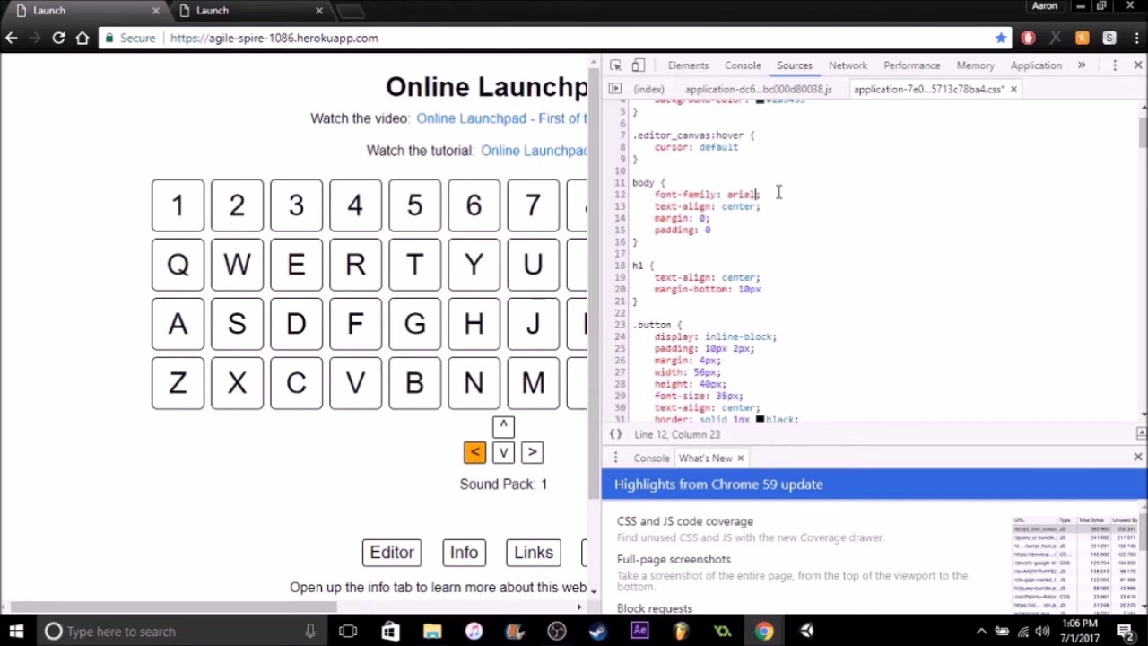
{"action": "key", "text": "BackSpace"}
{"action": "key", "text": "BackSpace"}
{"action": "key", "text": "BackSpace"}
{"action": "key", "text": "BackSpace"}
{"action": "key", "text": "BackSpace"}
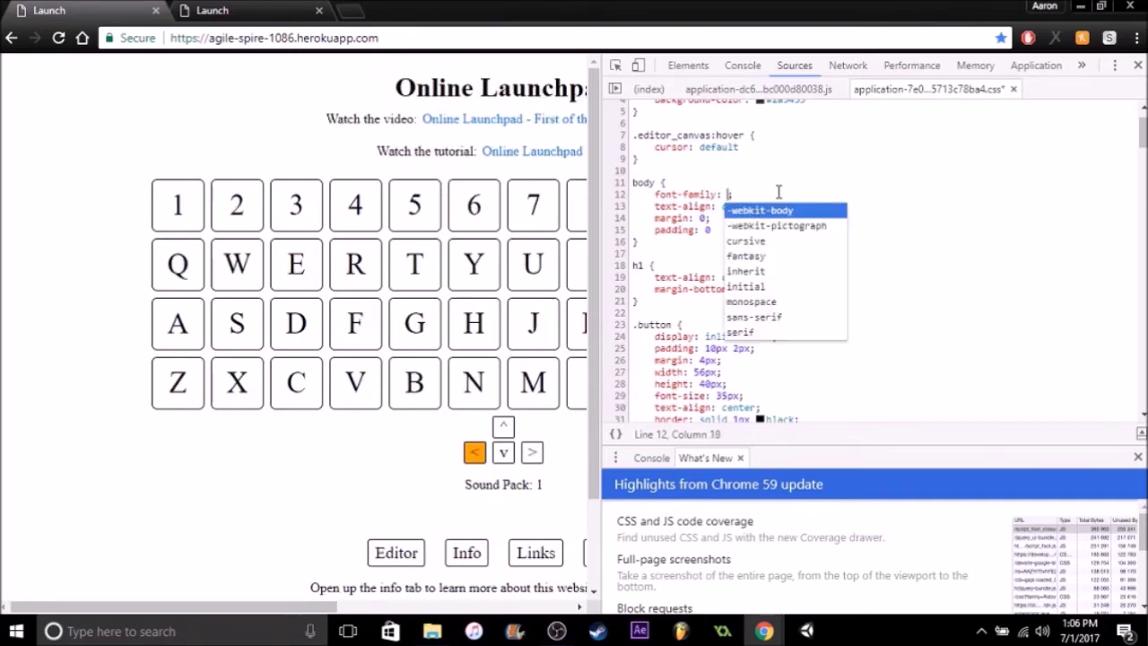
{"action": "left_click", "coordinate": [762, 302]}
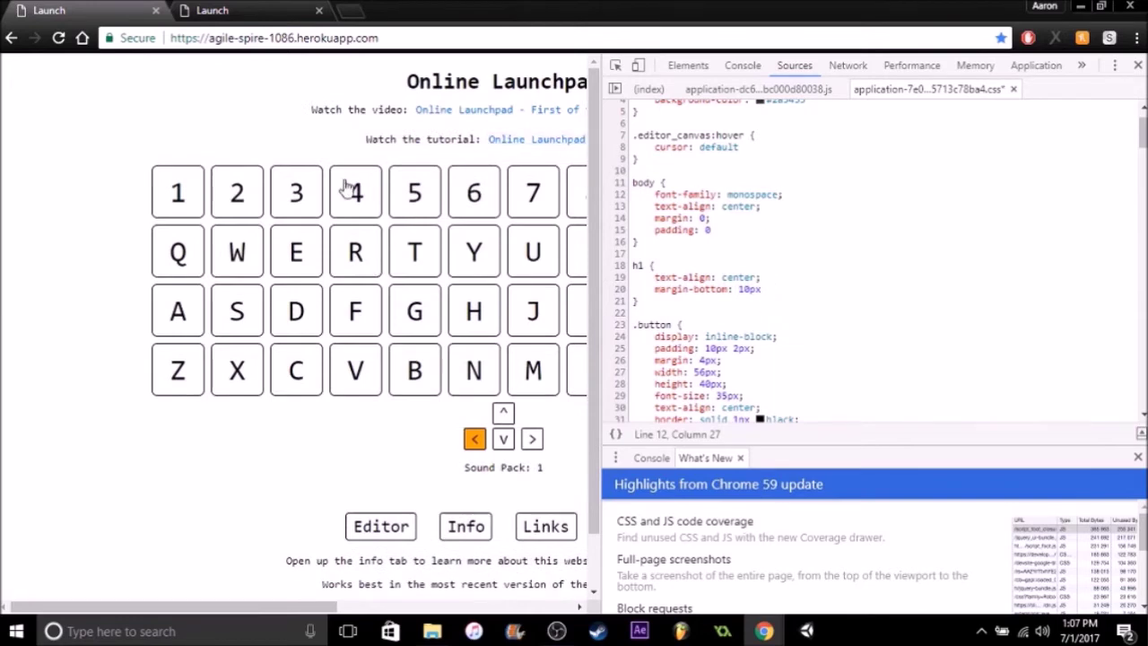
Scroll to the .button rule in the stylesheet and select it.
{"action": "scroll", "coordinate": [807, 224], "scroll_direction": "up", "scroll_amount": 2}
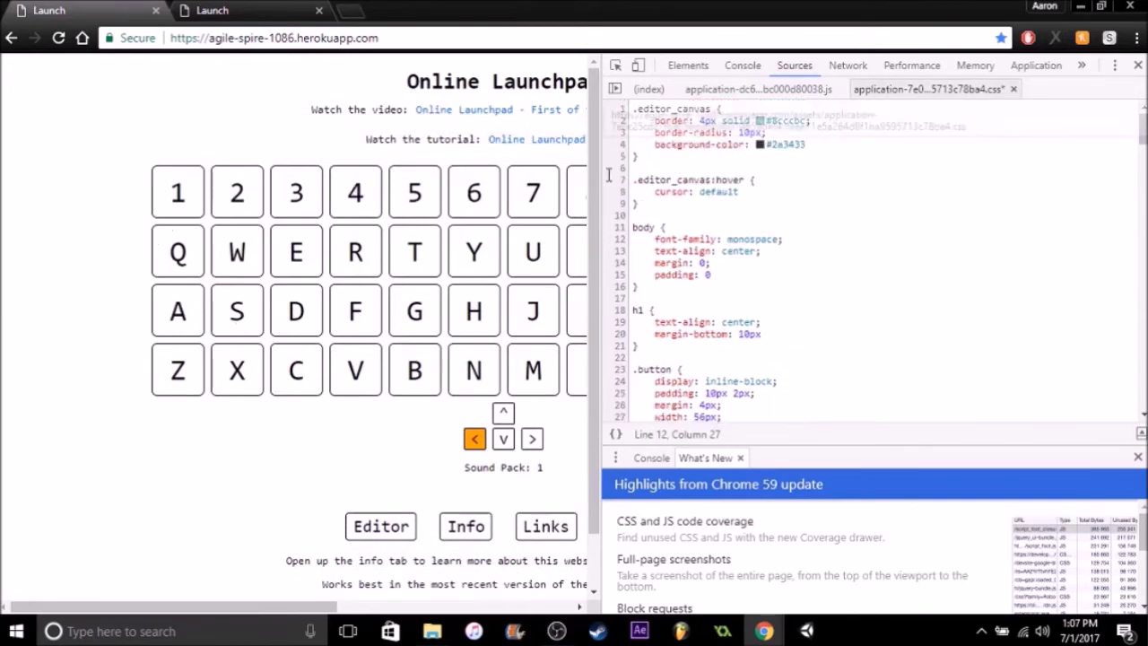
{"action": "mouse_move", "coordinate": [1141, 128]}
{"action": "left_mouse_down"}
{"action": "mouse_move", "coordinate": [1139, 296]}
{"action": "mouse_move", "coordinate": [1139, 132]}
{"action": "left_mouse_up"}
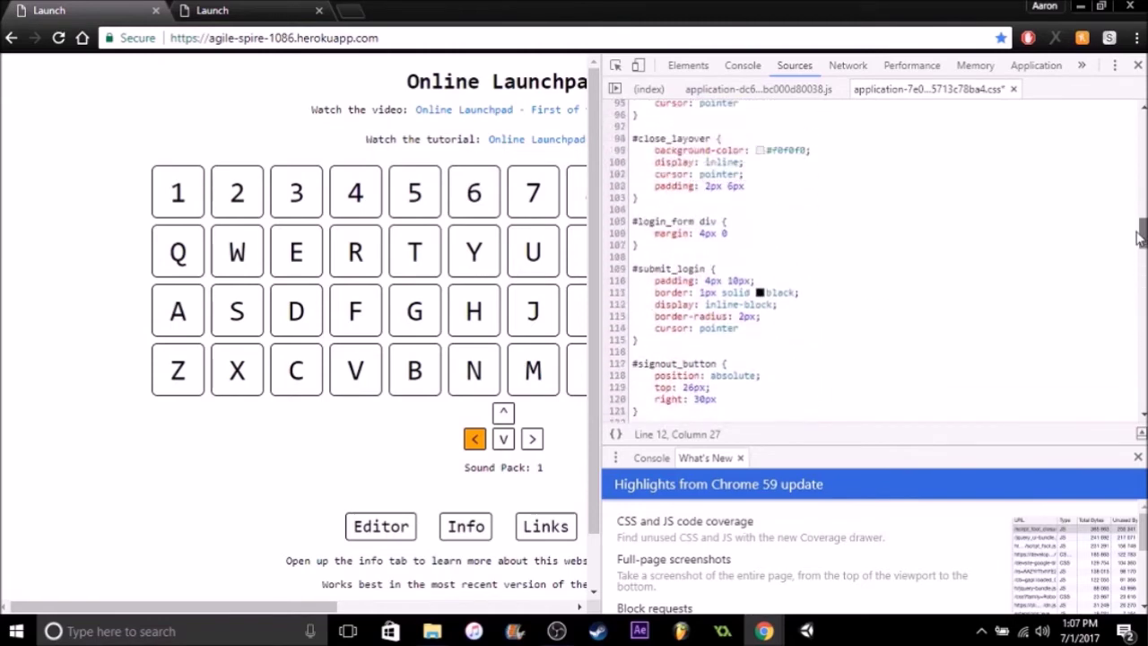
{"action": "left_click_drag", "start_coordinate": [1137, 132], "coordinate": [1137, 151]}
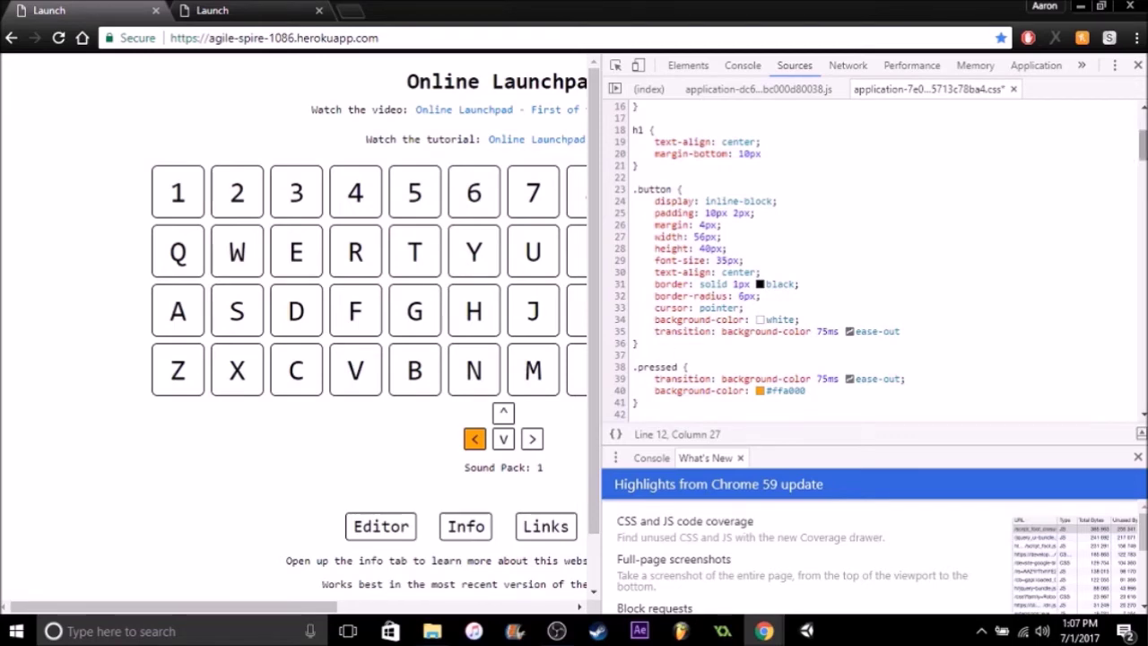
{"action": "double_click", "coordinate": [671, 189]}
{"action": "left_click", "coordinate": [901, 222]}
Set the .button border colour to dark green #2a9647.
{"action": "left_click", "coordinate": [760, 284]}
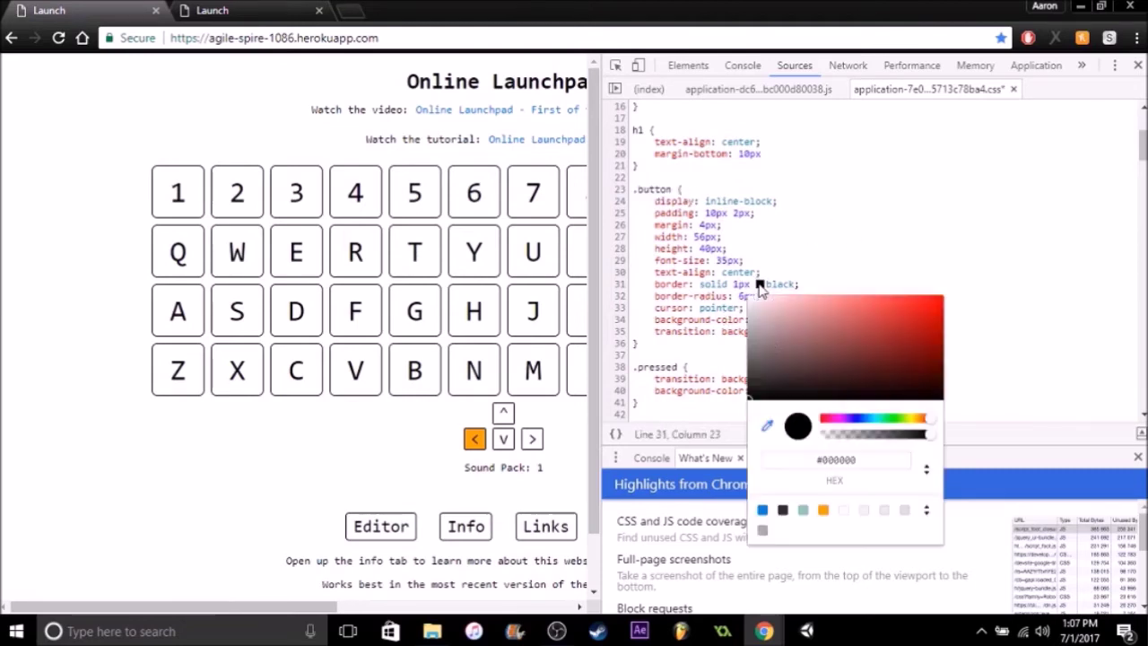
{"action": "left_click", "coordinate": [870, 238]}
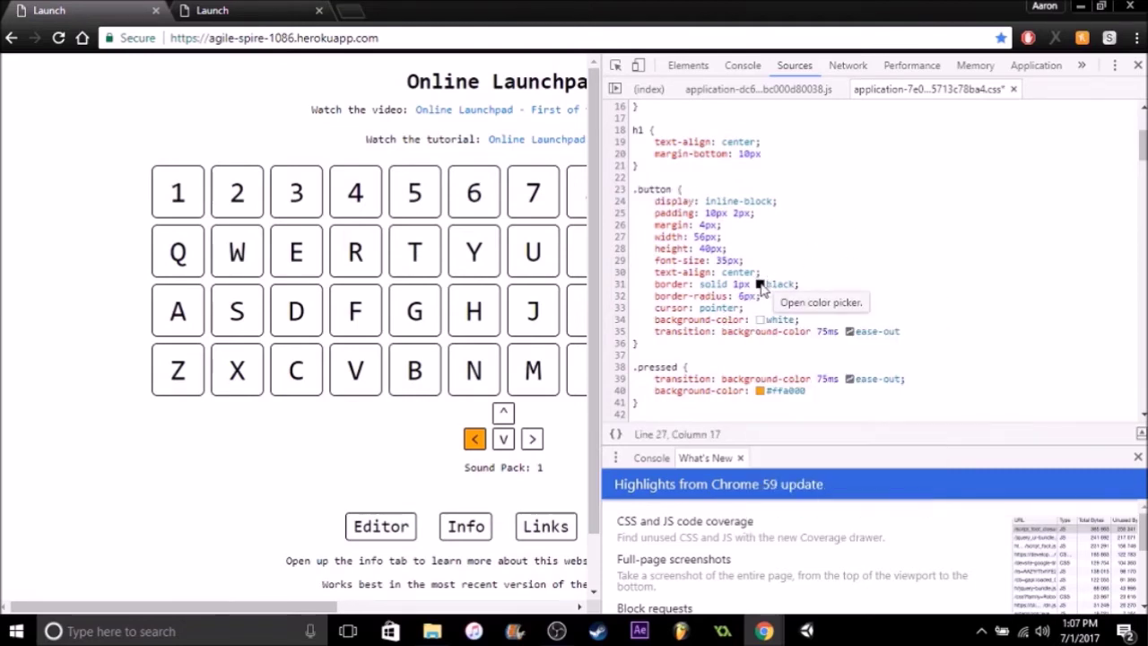
{"action": "left_click", "coordinate": [759, 283]}
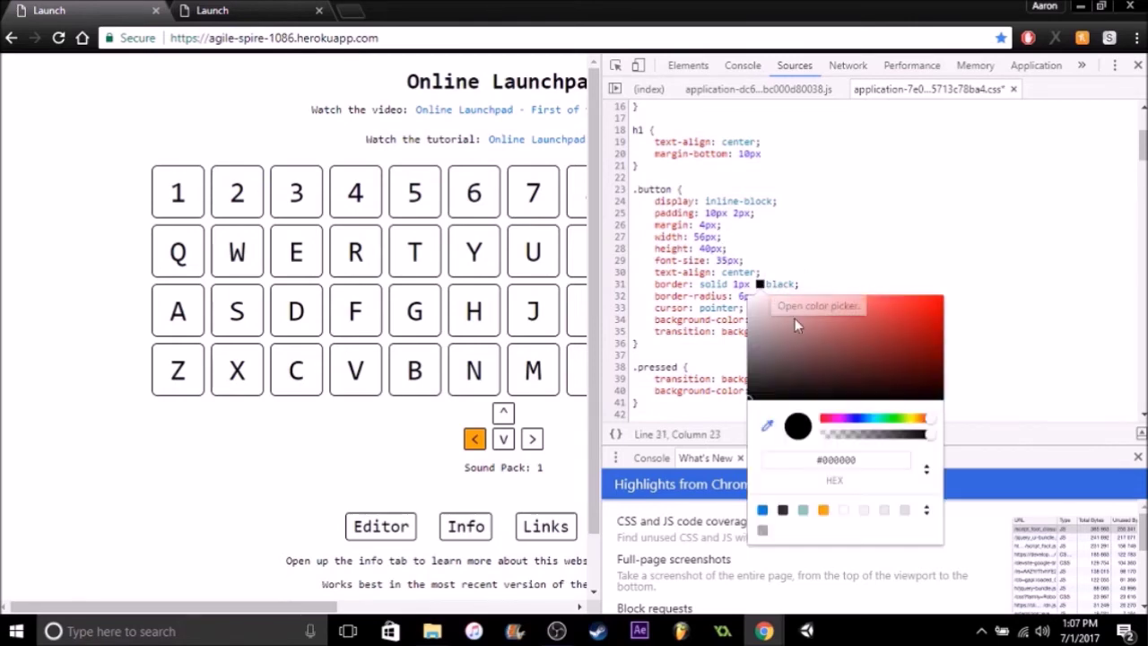
{"action": "mouse_move", "coordinate": [795, 318]}
{"action": "left_mouse_down"}
{"action": "mouse_move", "coordinate": [812, 331]}
{"action": "mouse_move", "coordinate": [764, 312]}
{"action": "mouse_move", "coordinate": [830, 316]}
{"action": "left_mouse_up"}
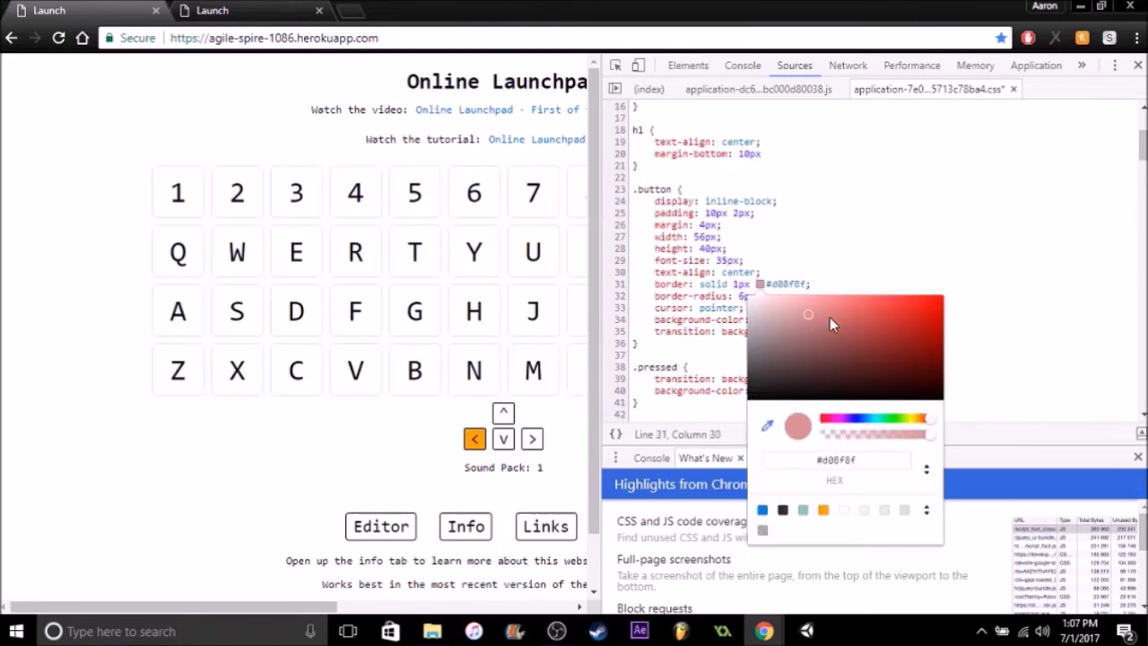
{"action": "left_click", "coordinate": [894, 419]}
{"action": "left_click_drag", "start_coordinate": [892, 424], "coordinate": [883, 419]}
{"action": "mouse_move", "coordinate": [909, 361]}
{"action": "left_mouse_down"}
{"action": "mouse_move", "coordinate": [909, 307]}
{"action": "mouse_move", "coordinate": [889, 346]}
{"action": "left_mouse_up"}
{"action": "left_click", "coordinate": [742, 295]}
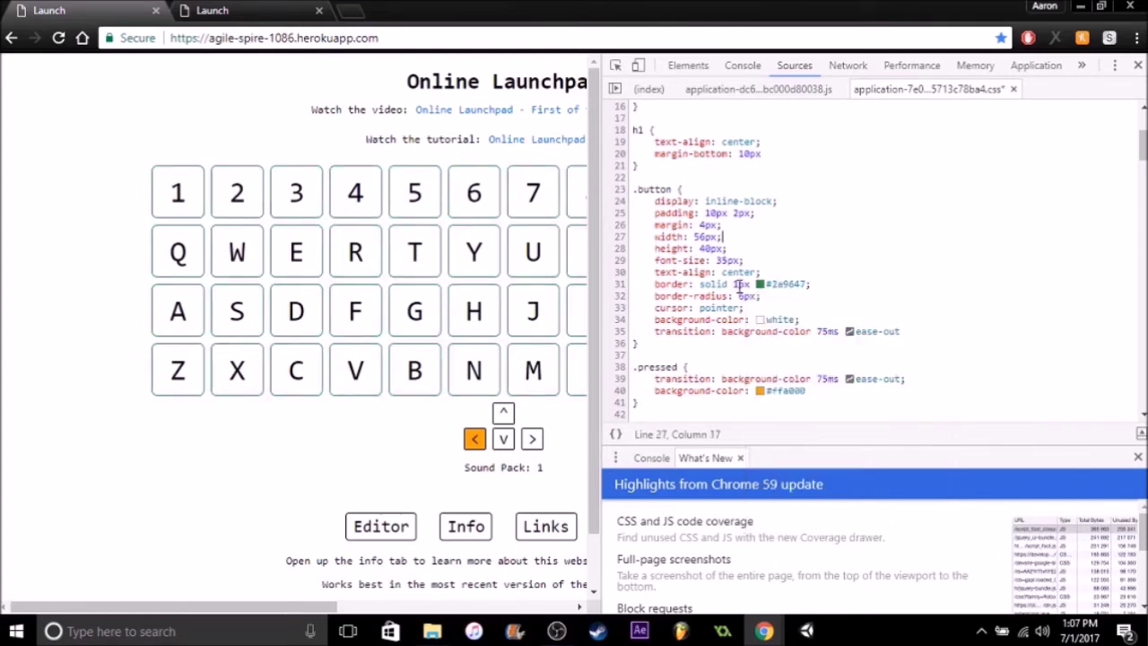
{"action": "type", "text": "-0"}
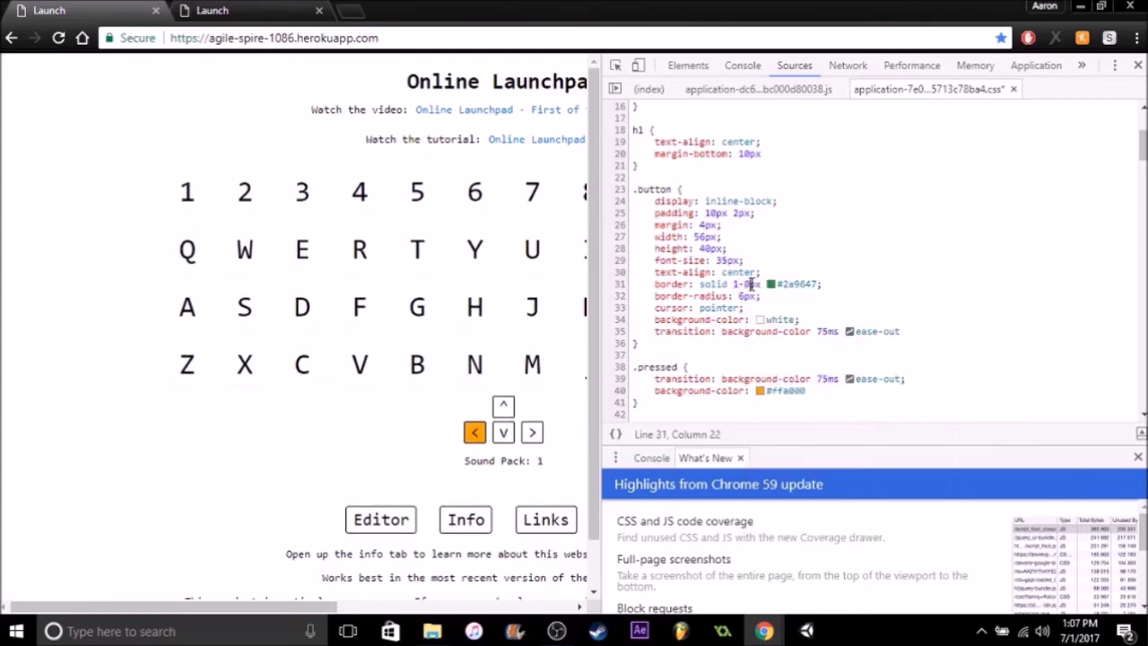
{"action": "key", "text": "BackSpace"}
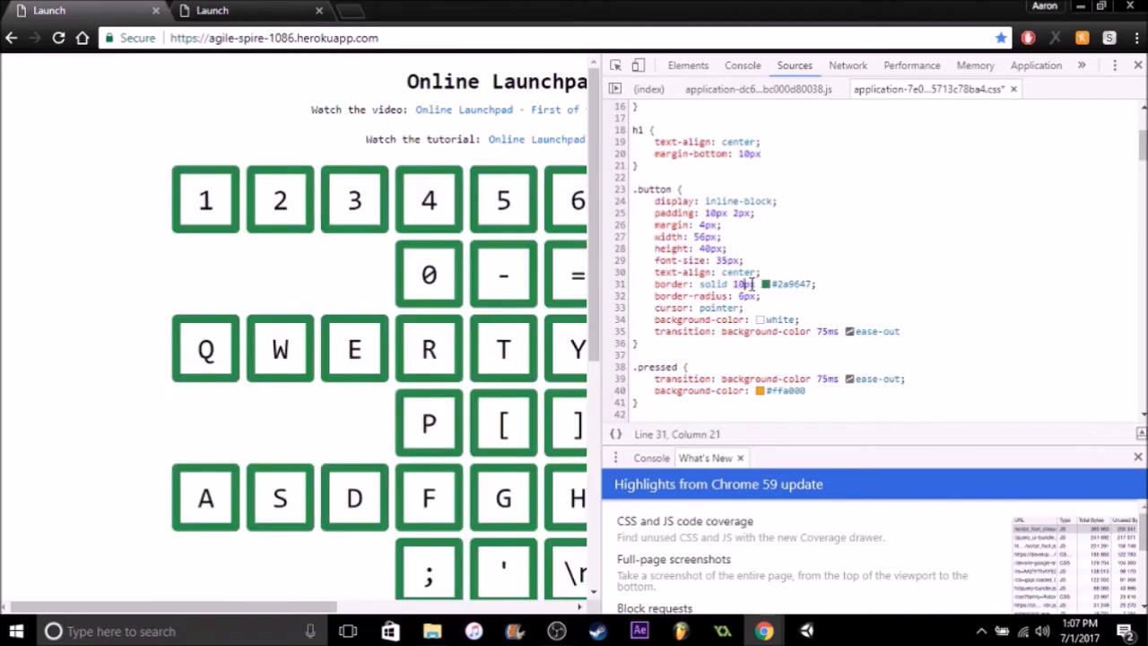
{"action": "key", "text": "BackSpace"}
{"action": "key", "text": "BackSpace"}
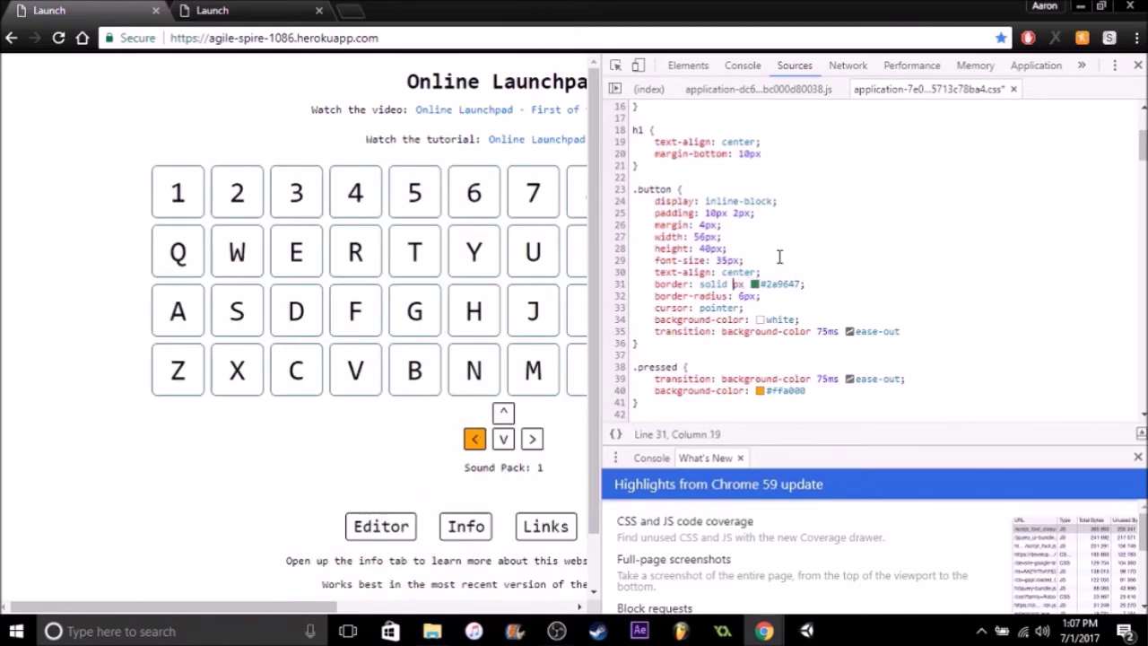
{"action": "type", "text": "75"}
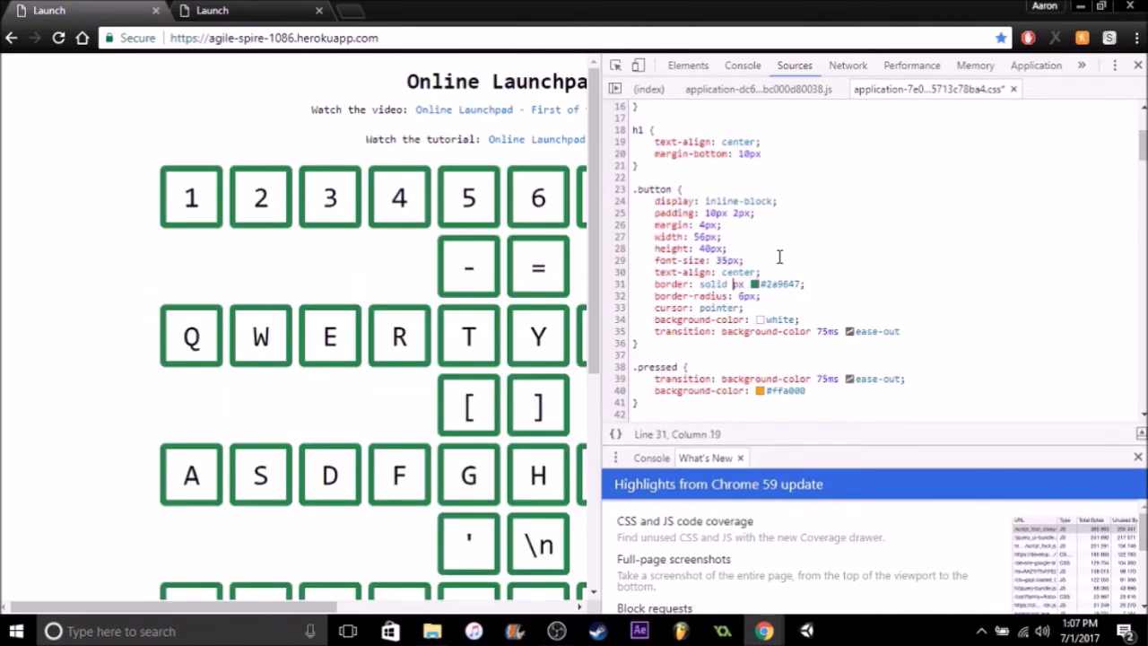
{"action": "type", "text": "4"}
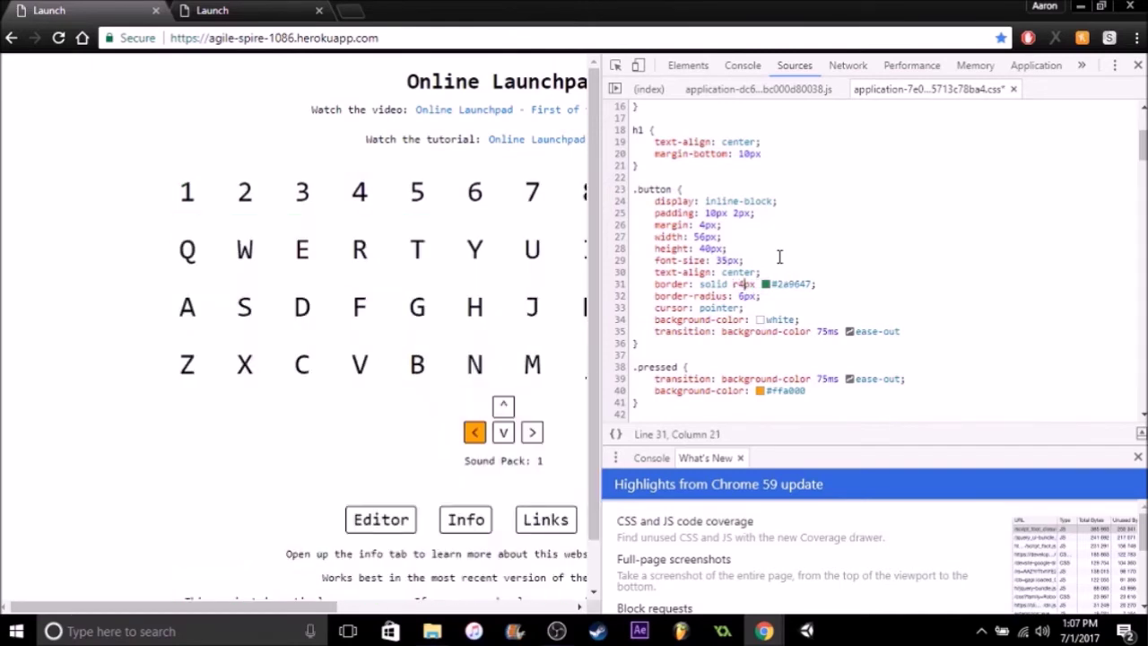
{"action": "key", "text": "BackSpace"}
{"action": "key", "text": "BackSpace"}
{"action": "type", "text": "4"}
{"action": "key", "text": "BackSpace"}
{"action": "type", "text": "3"}
{"action": "key", "text": "BackSpace"}
{"action": "type", "text": "2"}
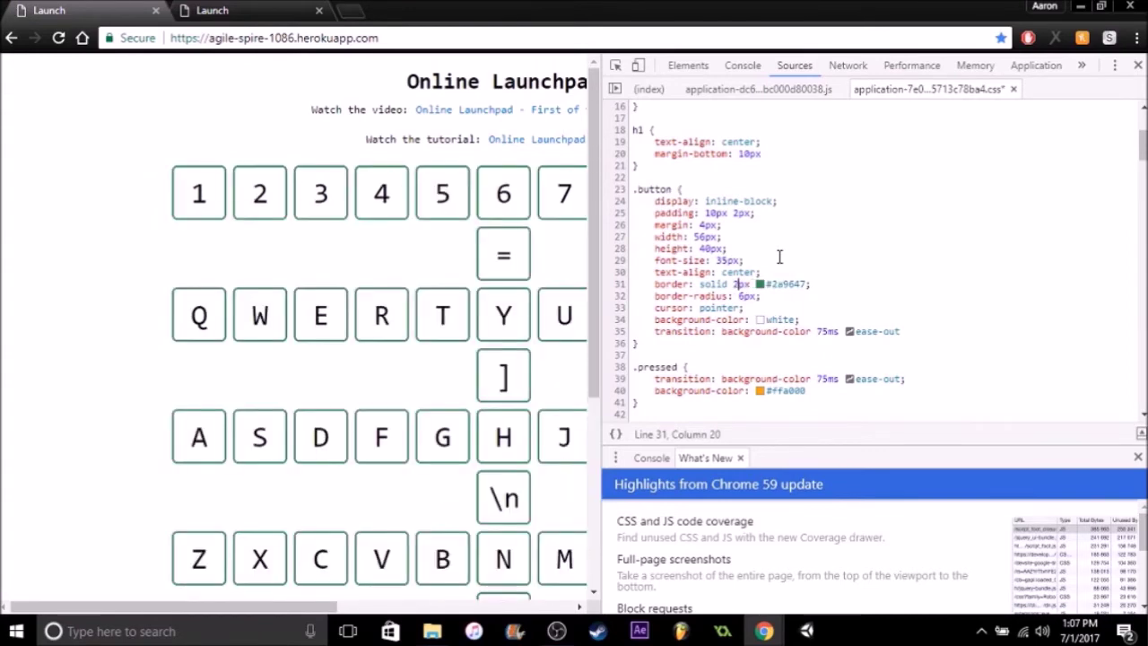
{"action": "key", "text": "BackSpace"}
{"action": "type", "text": "1"}
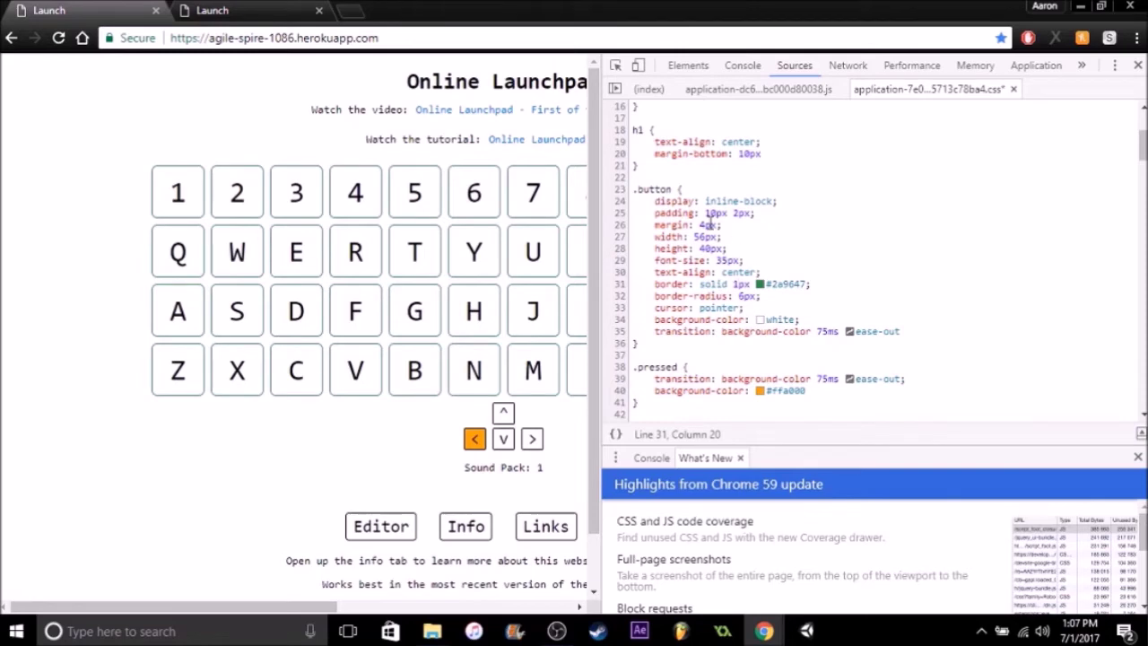
Change the .button border colour to semi-transparent grey rgba(169, 169, 169, 0.52).
{"action": "left_click_drag", "start_coordinate": [671, 223], "coordinate": [692, 228]}
{"action": "left_click", "coordinate": [763, 225]}
{"action": "left_click", "coordinate": [759, 284]}
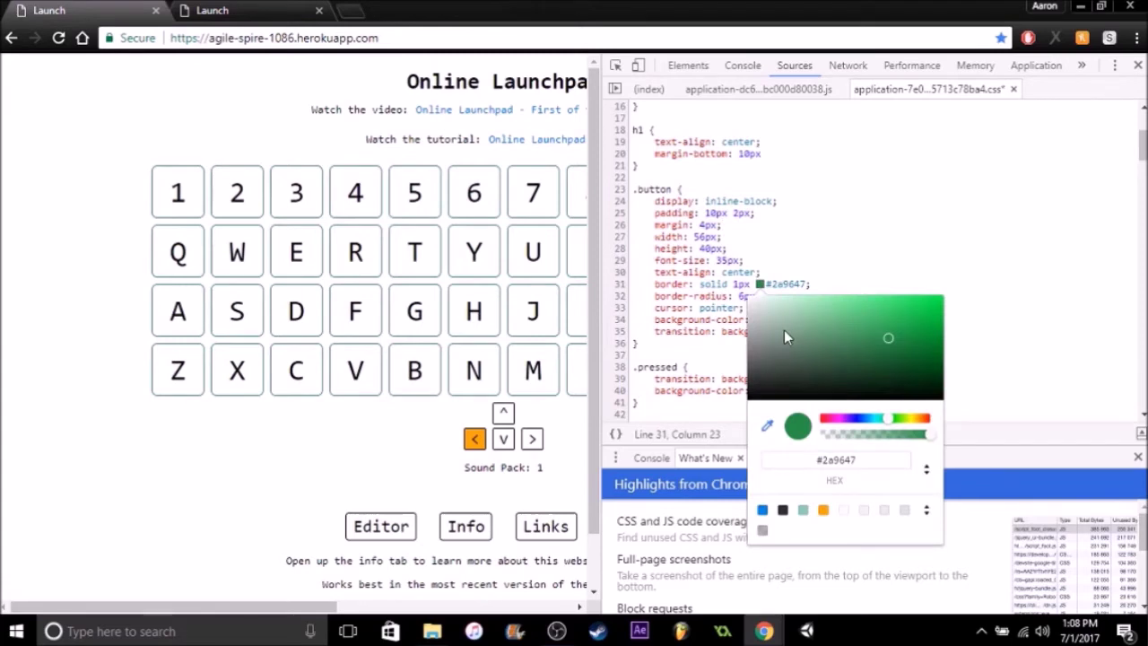
{"action": "left_click_drag", "start_coordinate": [788, 337], "coordinate": [741, 333]}
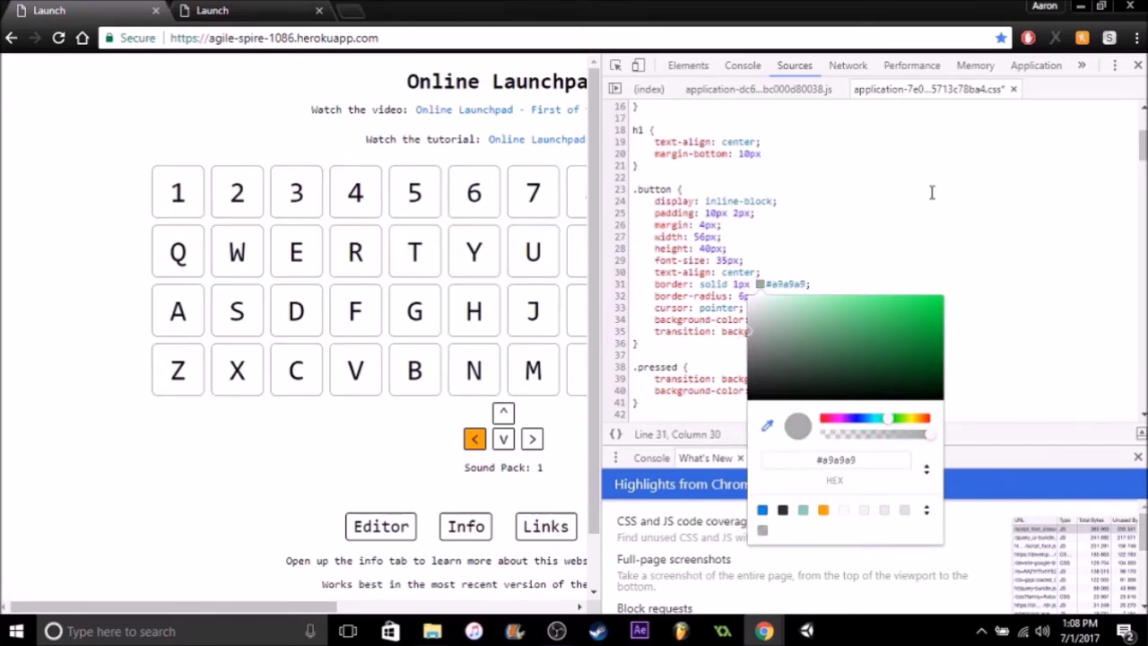
{"action": "left_click", "coordinate": [926, 468]}
{"action": "left_click_drag", "start_coordinate": [928, 434], "coordinate": [878, 440]}
{"action": "left_click", "coordinate": [915, 152]}
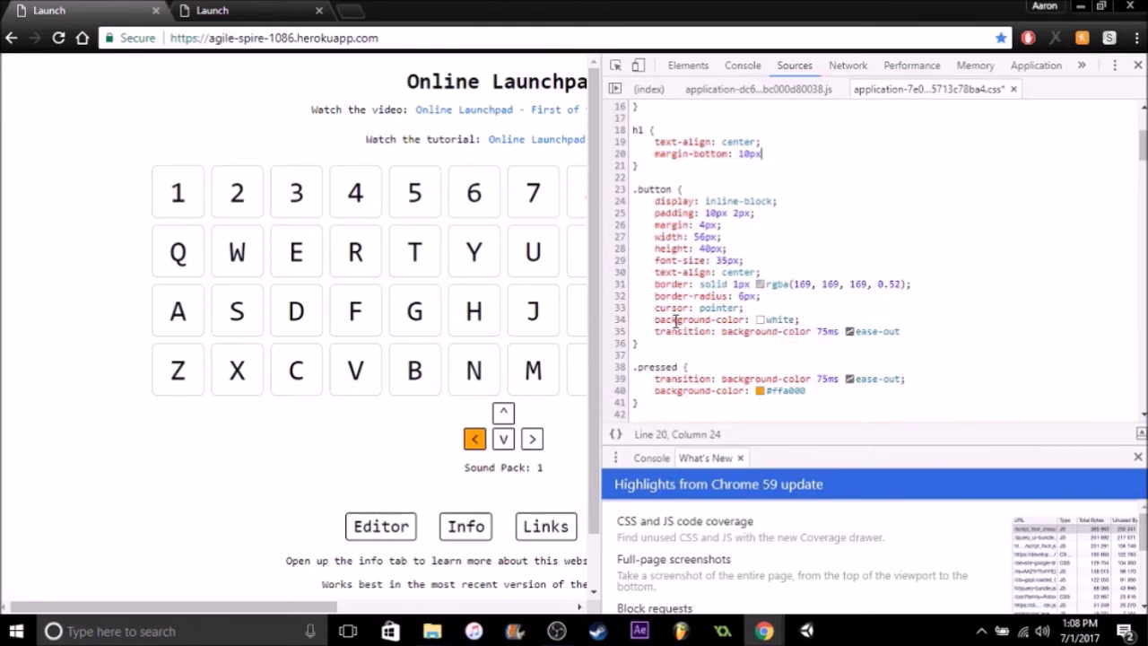
Set the .button background-color on line 34 to light grey #ececec.
{"action": "left_click", "coordinate": [758, 320]}
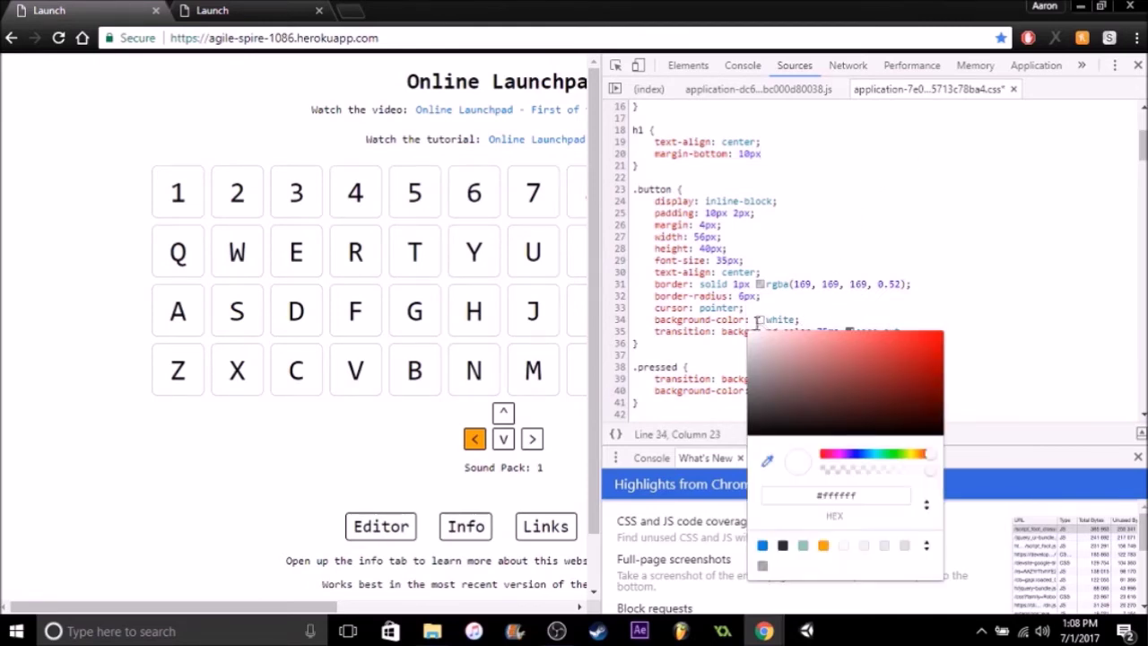
{"action": "mouse_move", "coordinate": [774, 373]}
{"action": "left_mouse_down"}
{"action": "mouse_move", "coordinate": [754, 379]}
{"action": "mouse_move", "coordinate": [748, 357]}
{"action": "mouse_move", "coordinate": [897, 352]}
{"action": "left_mouse_up"}
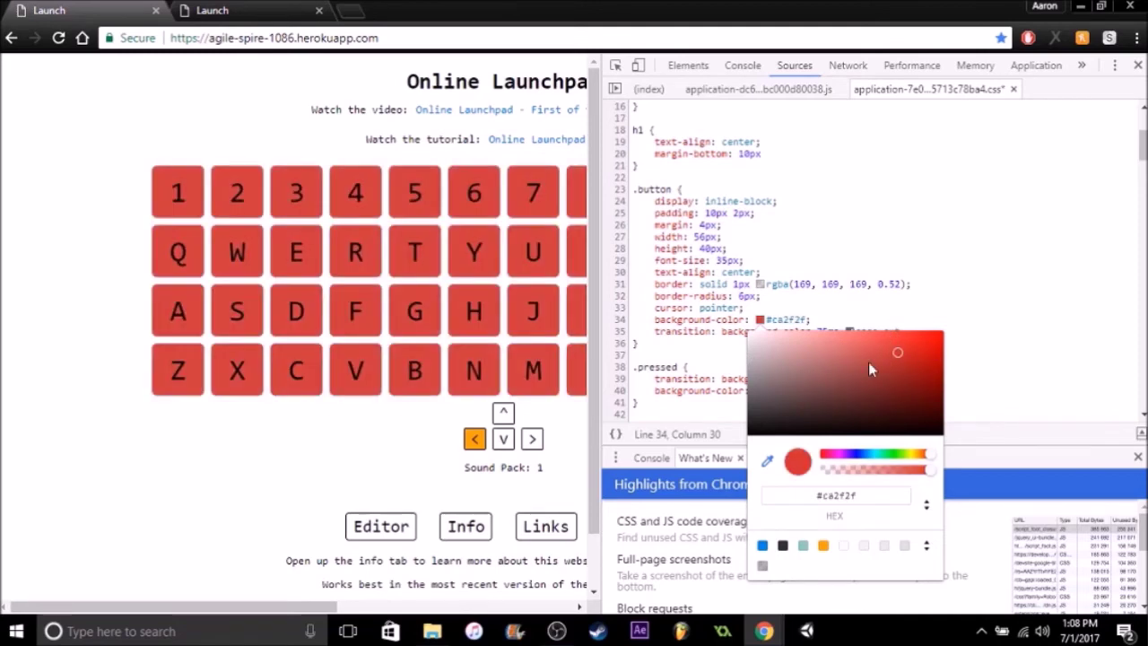
{"action": "mouse_move", "coordinate": [868, 362]}
{"action": "left_mouse_down"}
{"action": "mouse_move", "coordinate": [726, 361]}
{"action": "mouse_move", "coordinate": [723, 345]}
{"action": "left_mouse_up"}
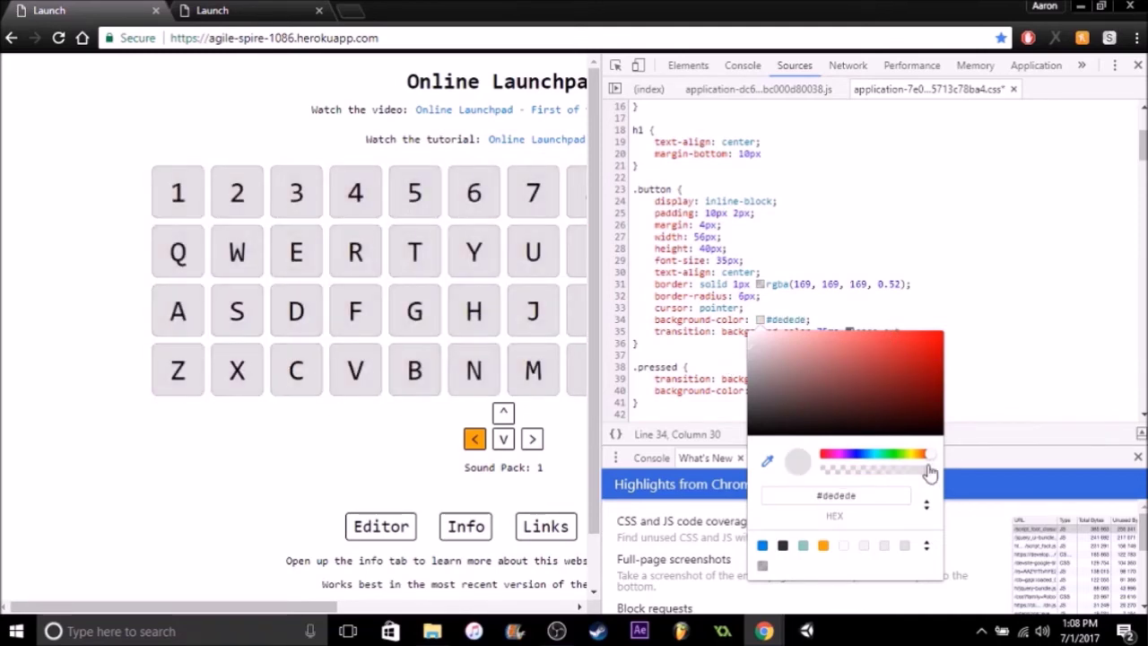
{"action": "left_click_drag", "start_coordinate": [752, 343], "coordinate": [753, 348]}
{"action": "left_click_drag", "start_coordinate": [754, 342], "coordinate": [748, 339]}
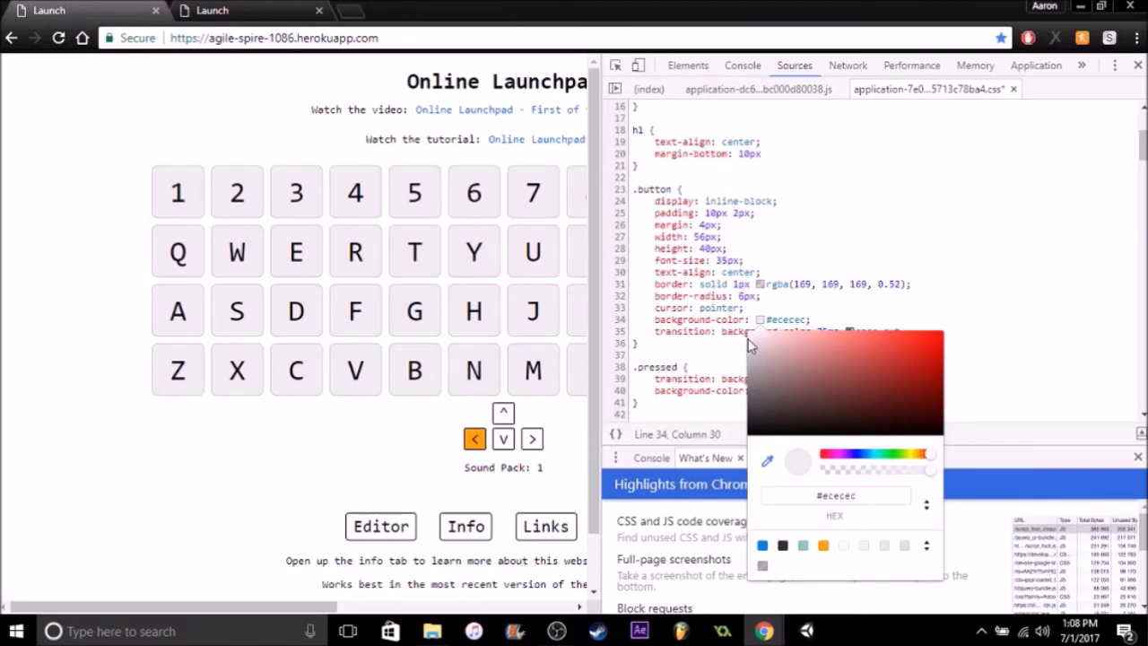
{"action": "left_click", "coordinate": [1008, 221]}
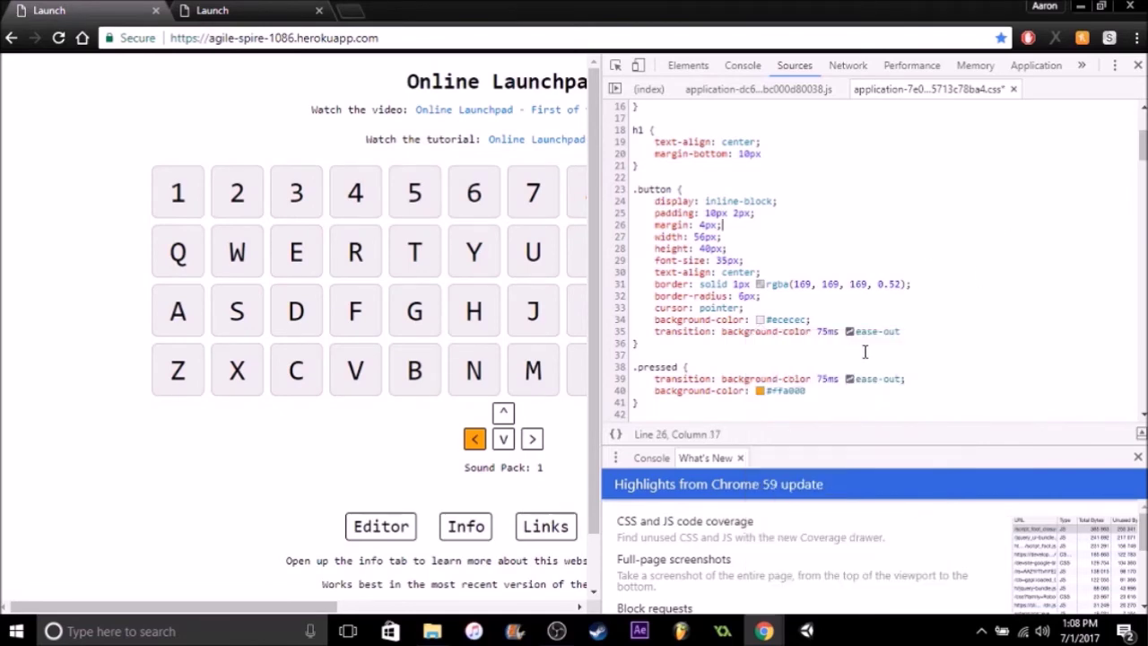
Replace the .pressed transition's ease-out with cubic-bezier(0, 0, 0.48, 1), keeping 75ms.
{"action": "left_click_drag", "start_coordinate": [633, 368], "coordinate": [679, 369]}
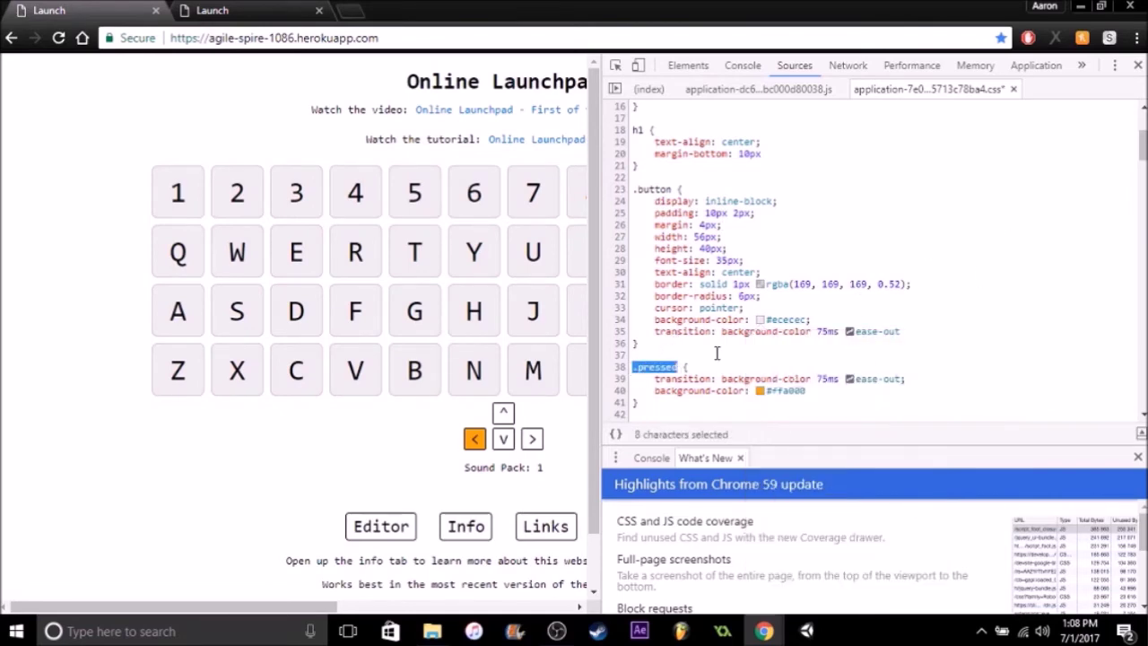
{"action": "left_click", "coordinate": [717, 353]}
{"action": "left_click_drag", "start_coordinate": [816, 378], "coordinate": [823, 380]}
{"action": "left_click", "coordinate": [817, 379]}
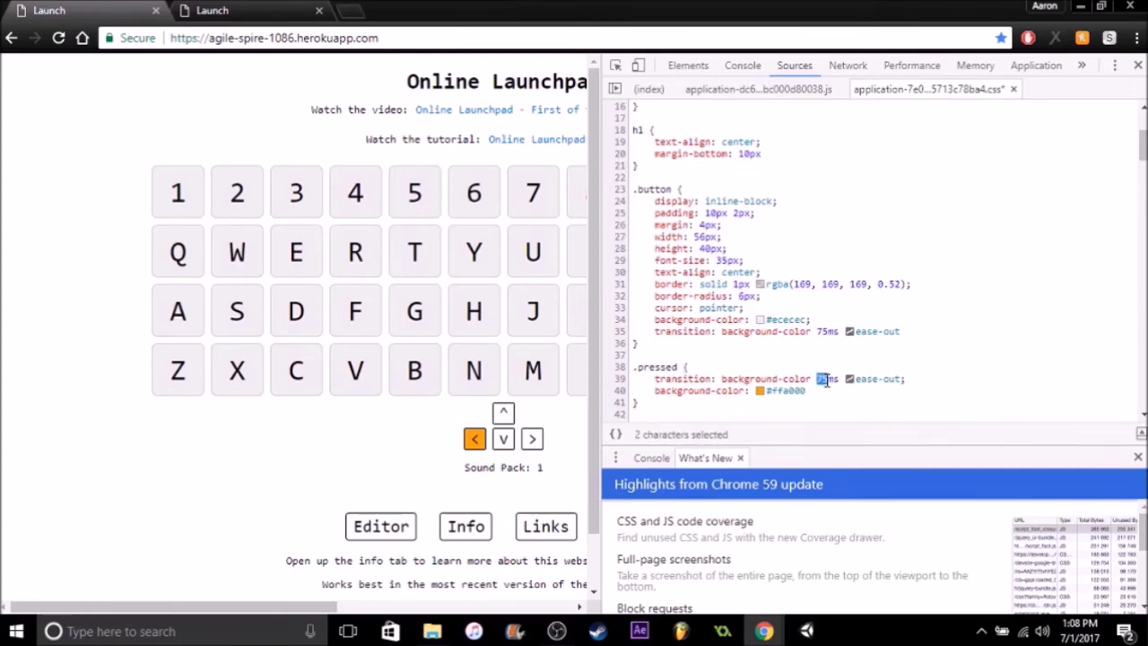
{"action": "type", "text": "7"}
{"action": "left_click", "coordinate": [844, 356]}
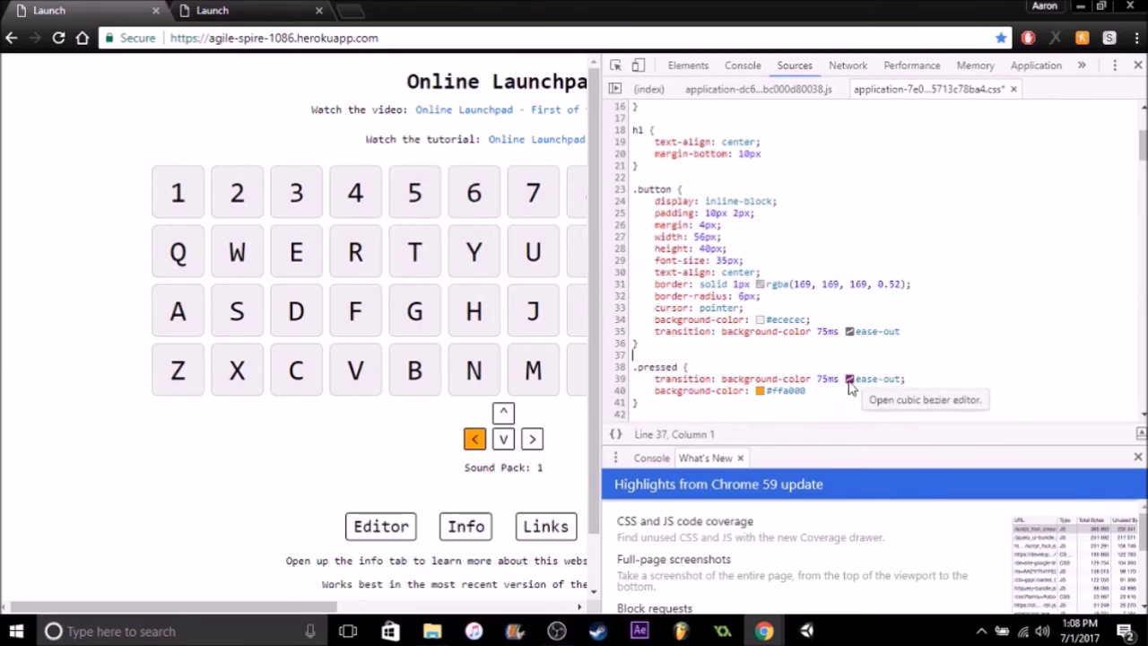
{"action": "left_click", "coordinate": [849, 381]}
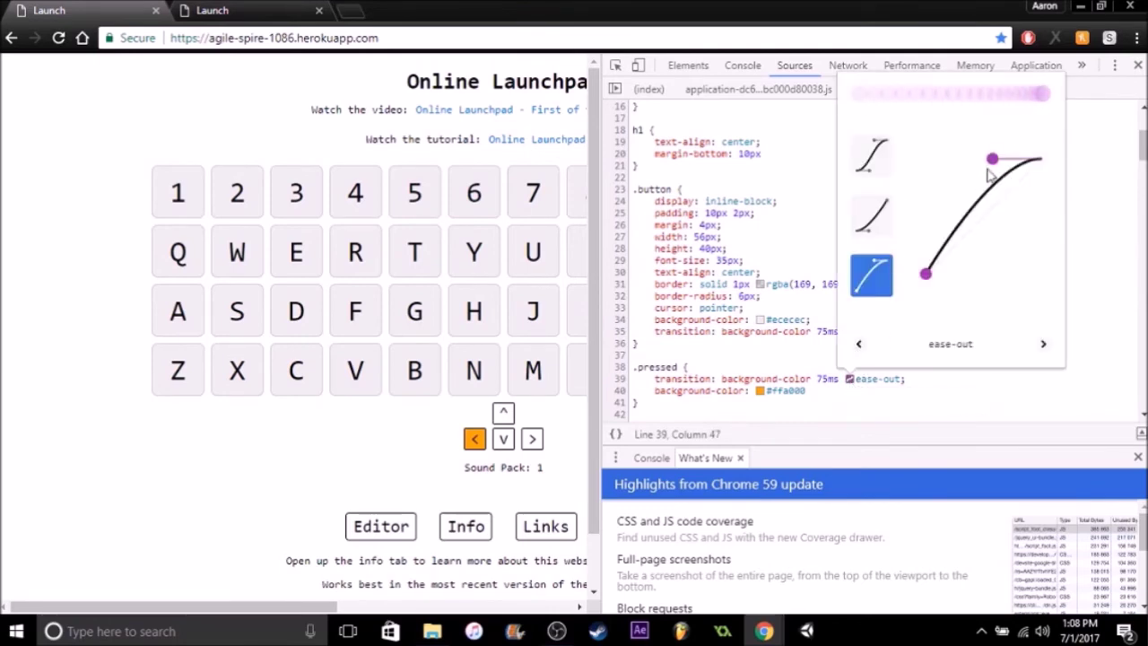
{"action": "mouse_move", "coordinate": [991, 159]}
{"action": "left_mouse_down"}
{"action": "mouse_move", "coordinate": [980, 219]}
{"action": "mouse_move", "coordinate": [929, 92]}
{"action": "left_mouse_up"}
{"action": "left_click", "coordinate": [1034, 196]}
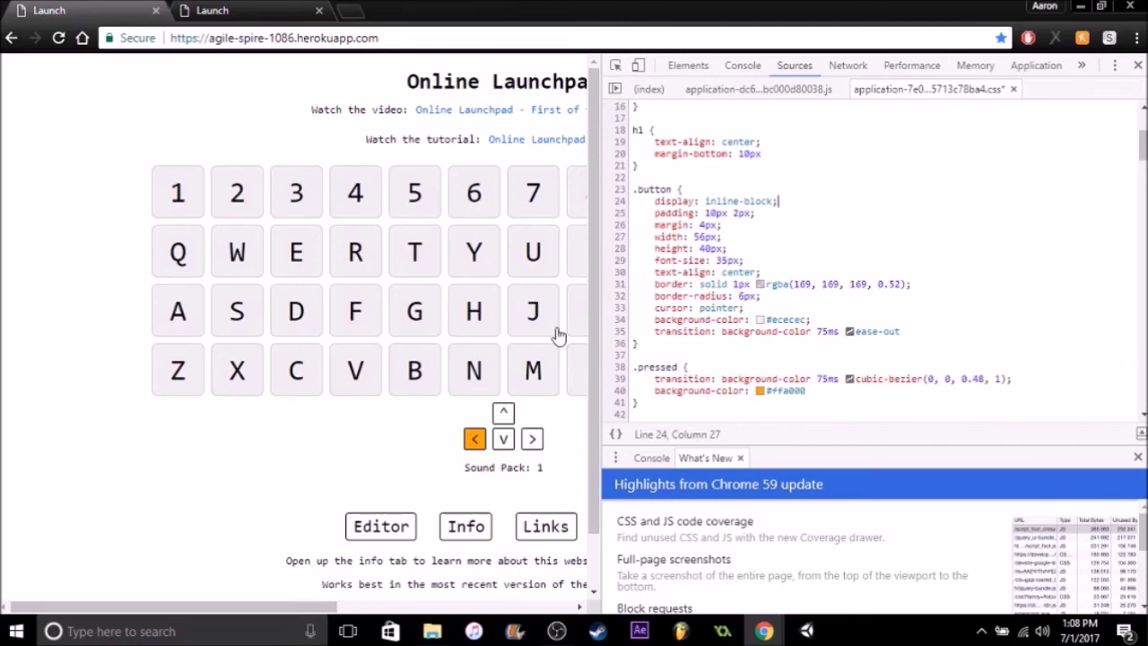
Play pads x, c, v and r to see the current orange pressed colour.
{"action": "key", "text": "x"}
{"action": "key", "text": "c"}
{"action": "key", "text": "v"}
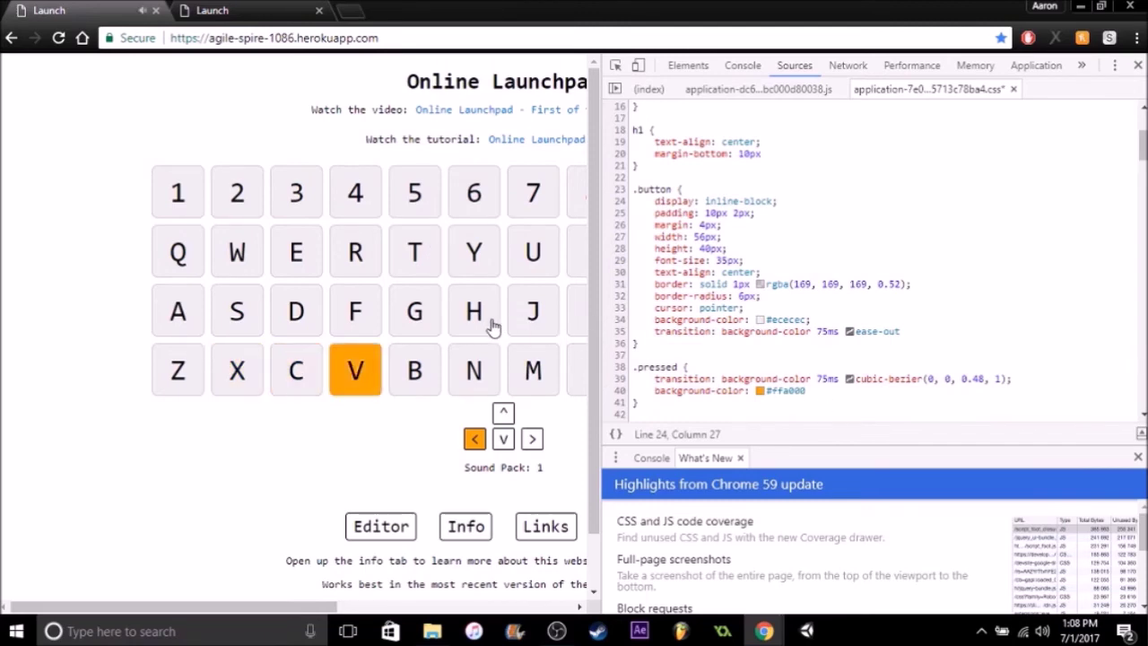
{"action": "key", "text": "r"}
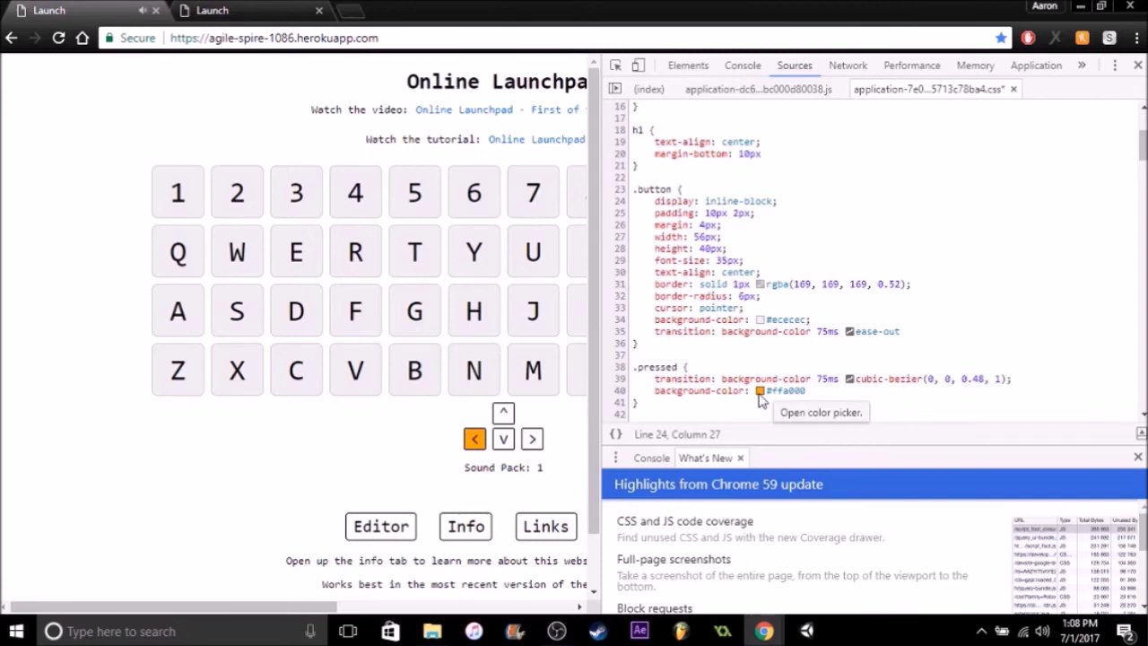
Set the .pressed background colour to sky blue #20befd.
{"action": "left_click", "coordinate": [758, 392]}
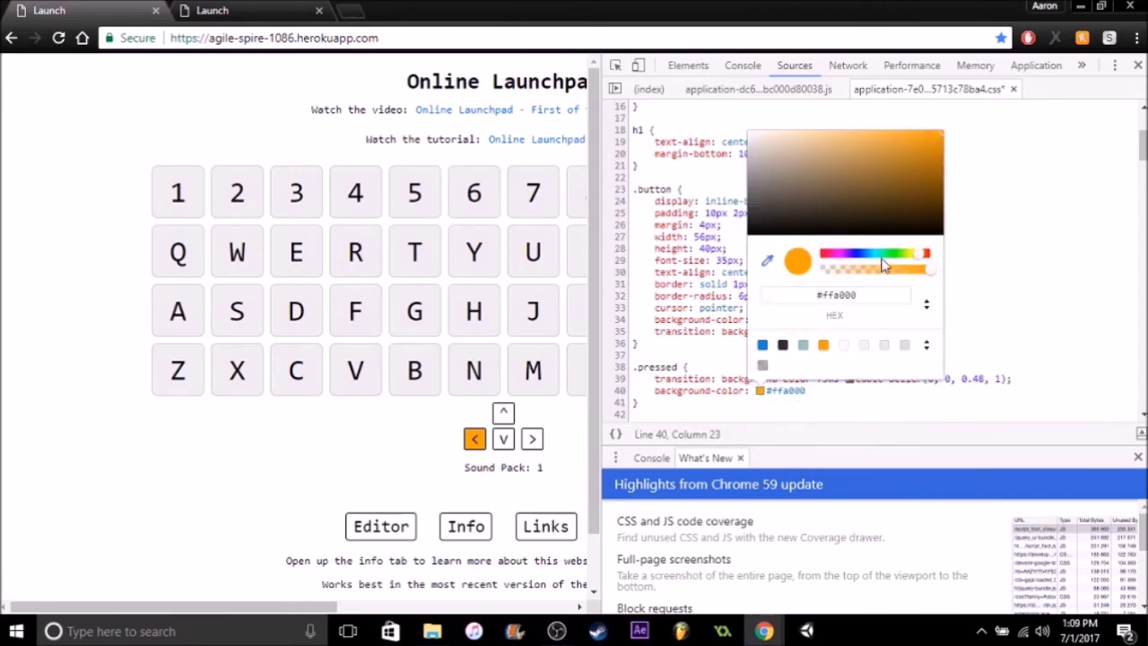
{"action": "left_click", "coordinate": [870, 258]}
{"action": "left_click_drag", "start_coordinate": [868, 258], "coordinate": [874, 258]}
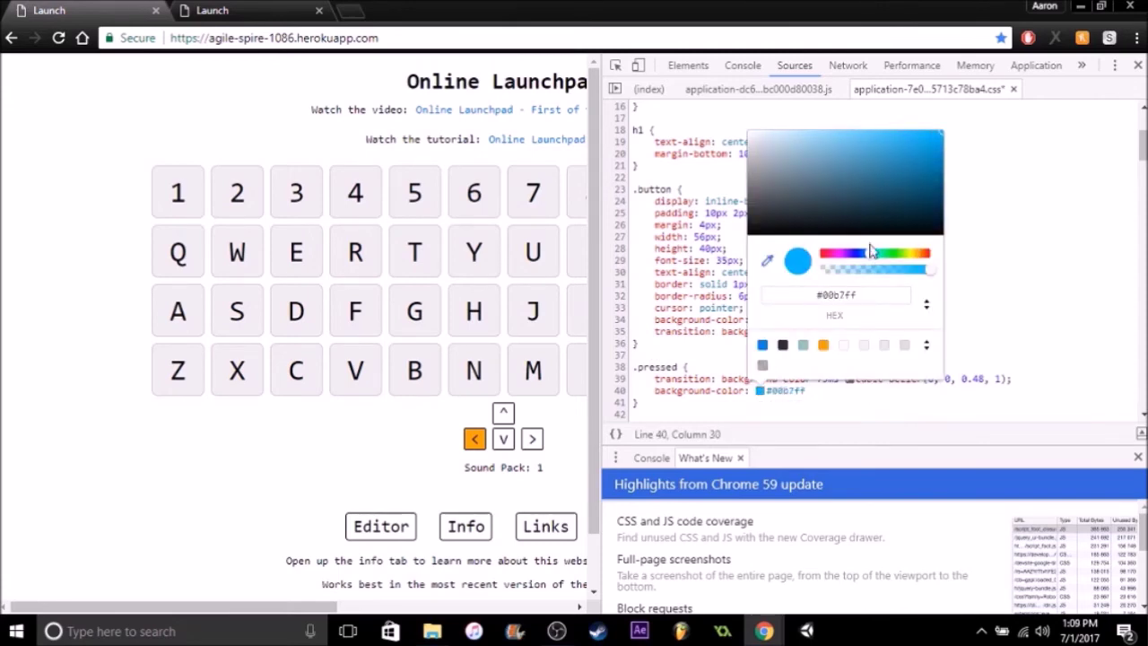
{"action": "left_click", "coordinate": [926, 133]}
{"action": "mouse_move", "coordinate": [928, 137]}
{"action": "left_mouse_down"}
{"action": "mouse_move", "coordinate": [916, 139]}
{"action": "mouse_move", "coordinate": [924, 133]}
{"action": "left_mouse_up"}
{"action": "mouse_move", "coordinate": [924, 130]}
{"action": "left_mouse_down"}
{"action": "mouse_move", "coordinate": [924, 117]}
{"action": "mouse_move", "coordinate": [919, 131]}
{"action": "left_mouse_up"}
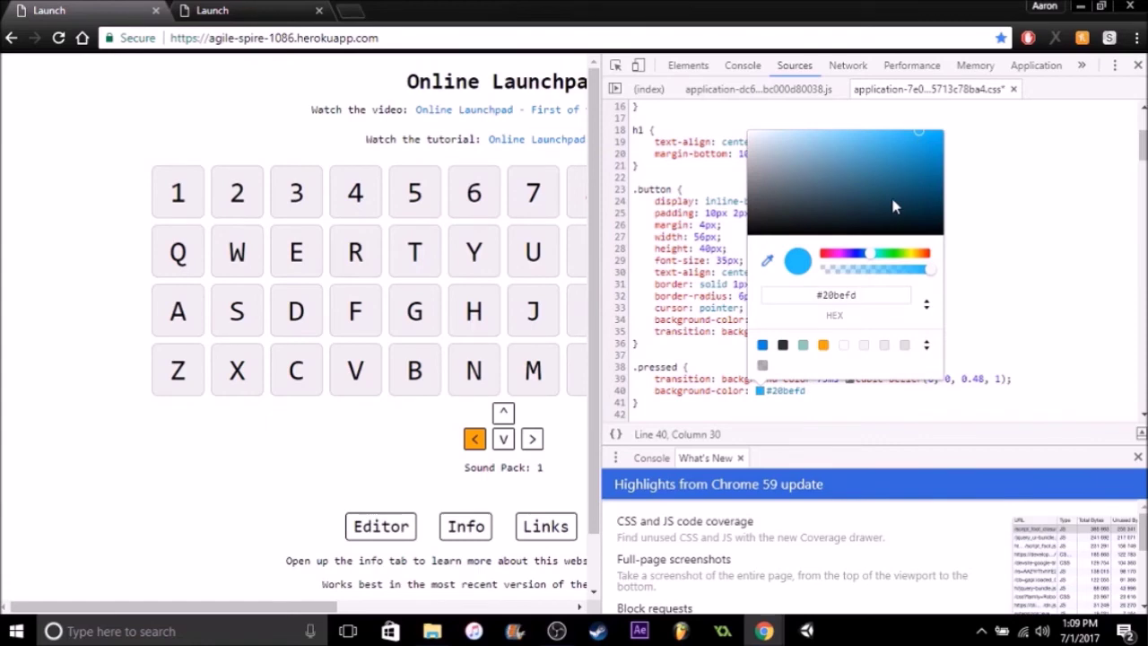
{"action": "left_click", "coordinate": [1037, 237]}
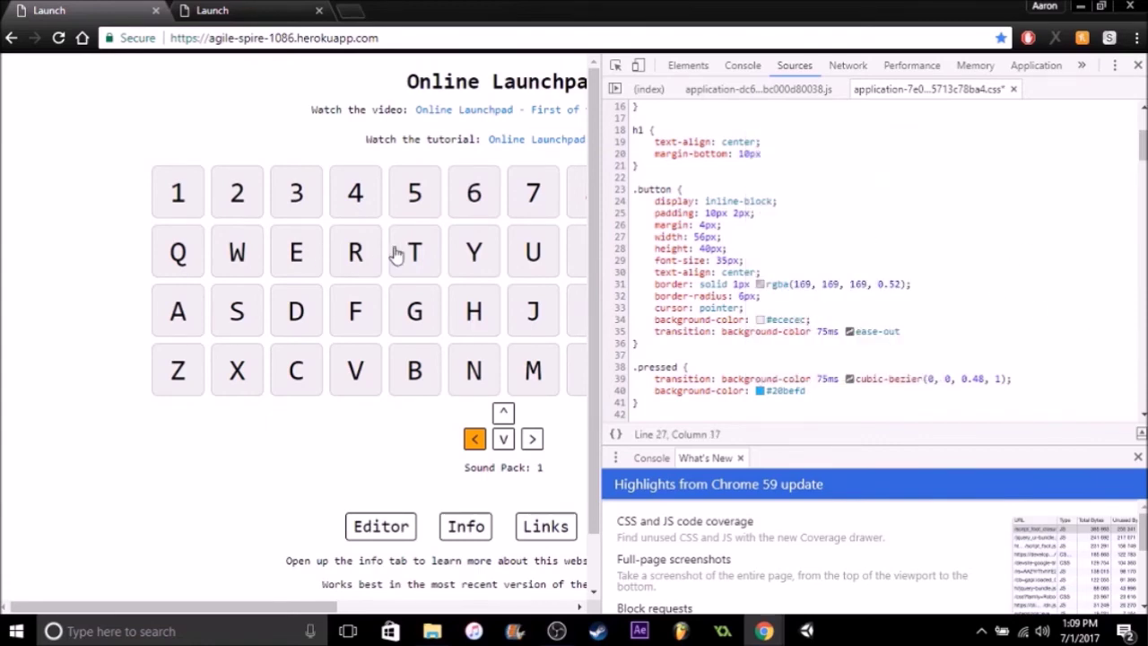
{"action": "key", "text": "x"}
{"action": "key", "text": "4"}
{"action": "key", "text": "r"}
{"action": "key", "text": "t"}
{"action": "key", "text": "3"}
{"action": "key", "text": "r"}
{"action": "key", "text": "2"}
{"action": "left_click_drag", "start_coordinate": [1144, 144], "coordinate": [1143, 154]}
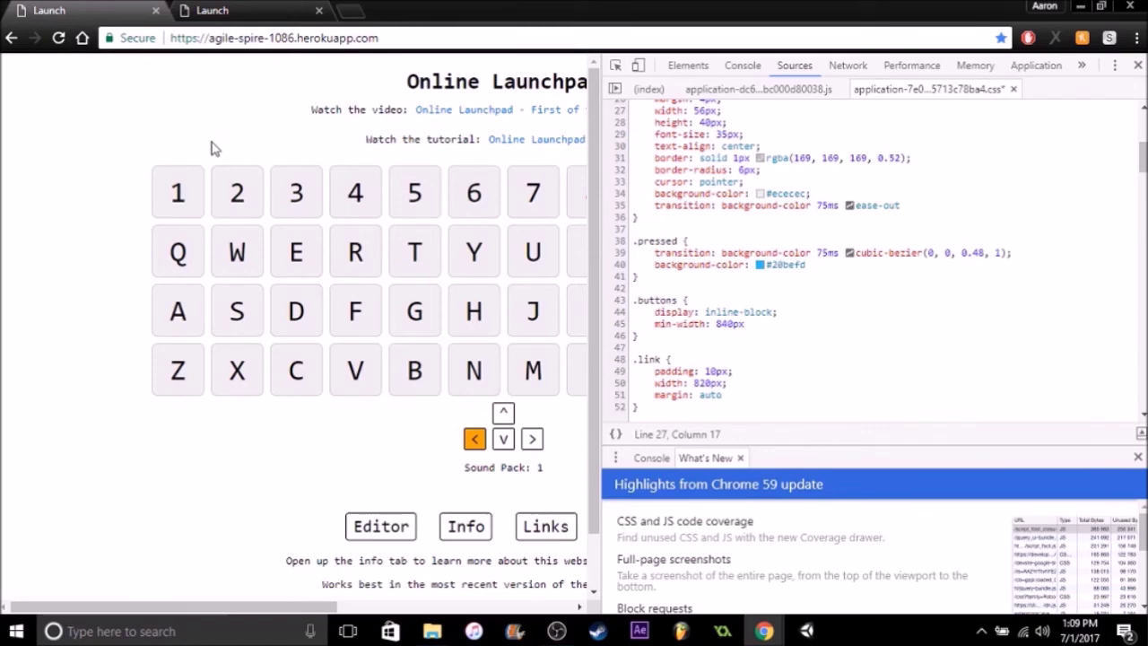
{"action": "left_click", "coordinate": [255, 11]}
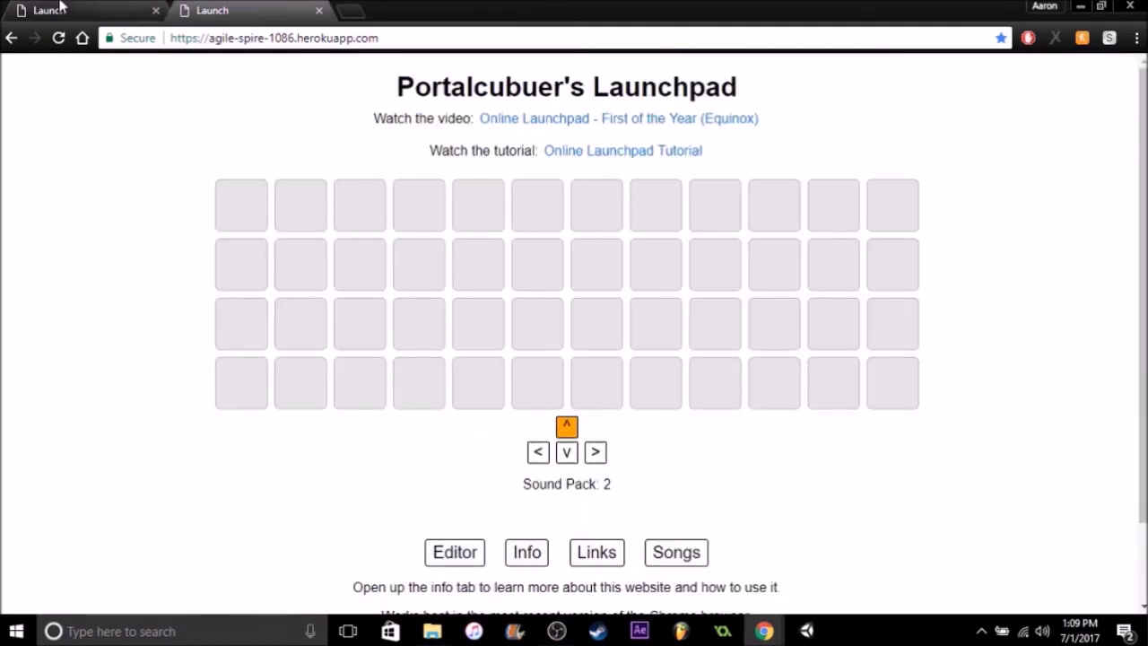
{"action": "left_click", "coordinate": [27, 10]}
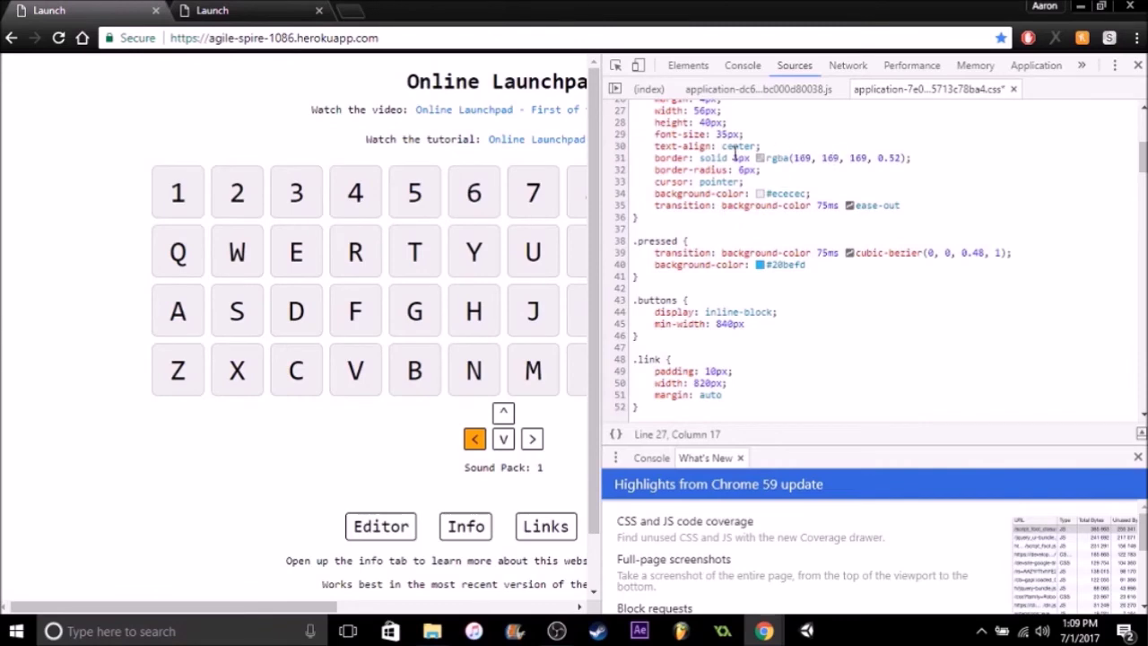
Change the .button font-size on line 29 from 35px to 0.
{"action": "left_click", "coordinate": [655, 135]}
{"action": "scroll", "coordinate": [655, 135], "scroll_direction": "up", "scroll_amount": 5}
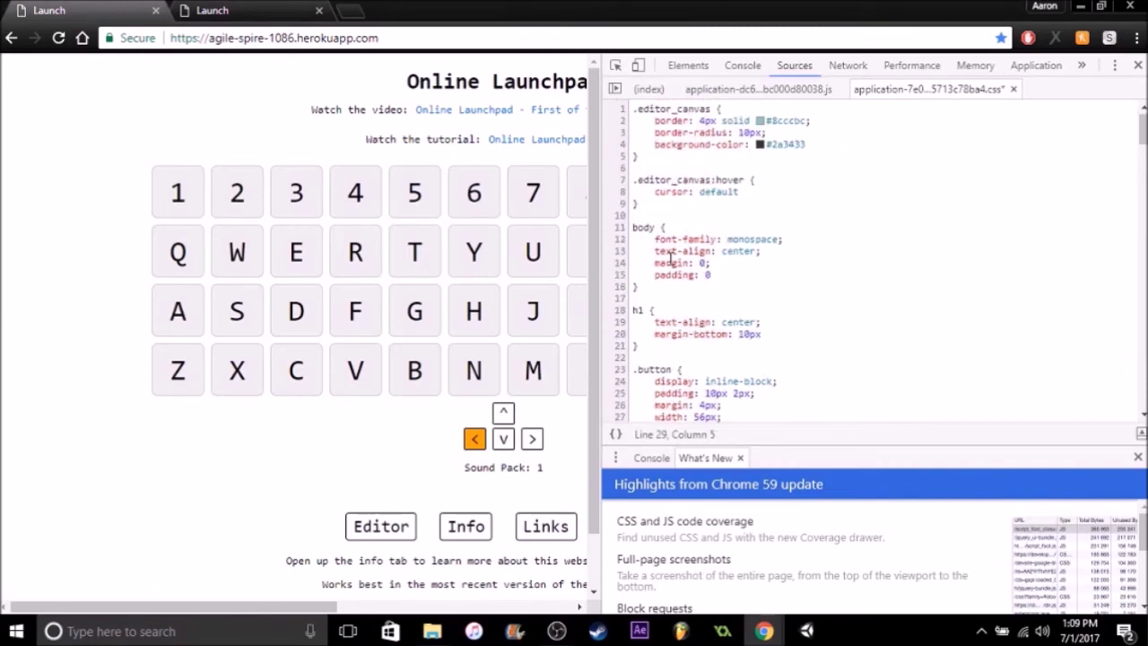
{"action": "scroll", "coordinate": [670, 259], "scroll_direction": "down", "scroll_amount": 3}
{"action": "scroll", "coordinate": [668, 254], "scroll_direction": "down", "scroll_amount": 2}
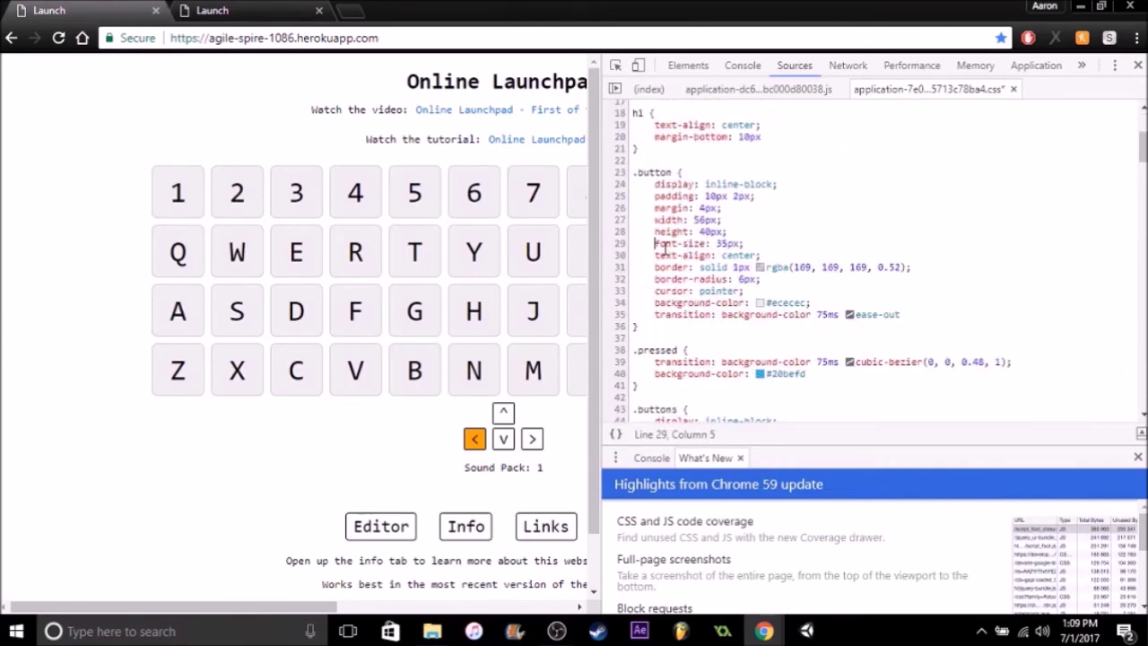
{"action": "left_click_drag", "start_coordinate": [659, 243], "coordinate": [705, 242]}
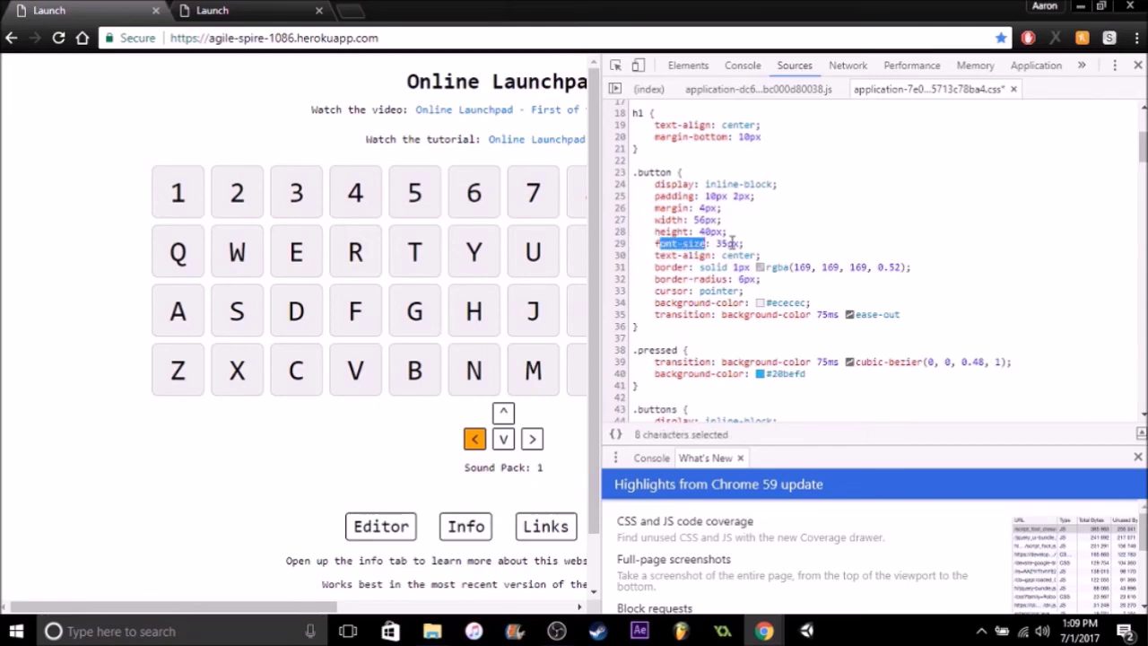
{"action": "left_click", "coordinate": [723, 243]}
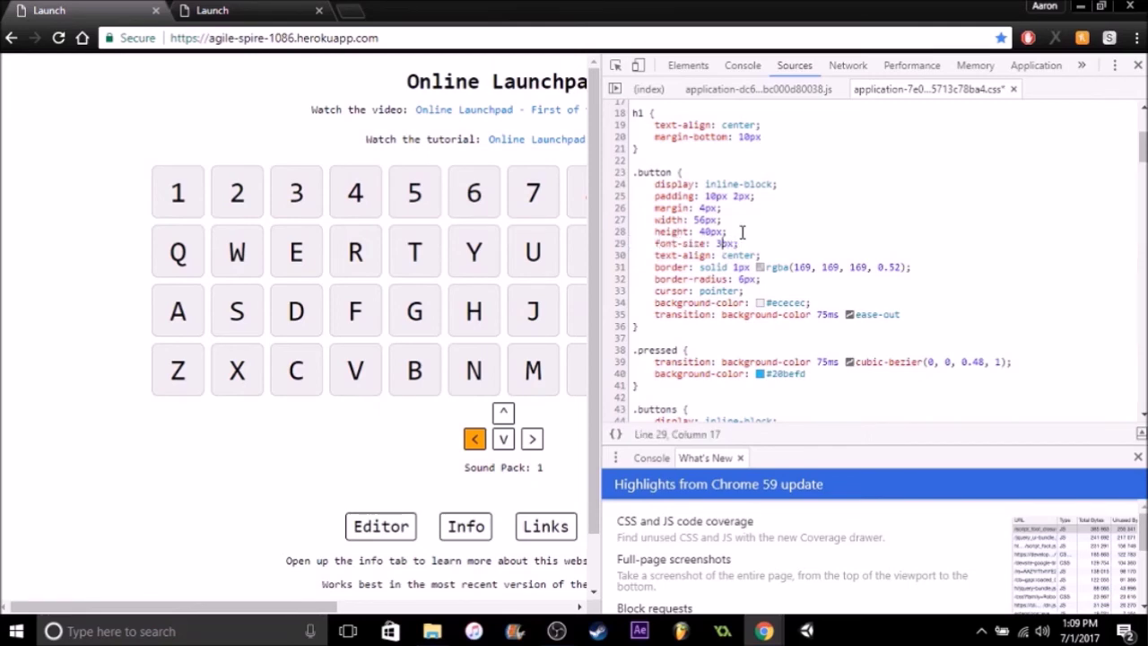
{"action": "key", "text": "BackSpace"}
{"action": "key", "text": "Delete"}
{"action": "type", "text": "0"}
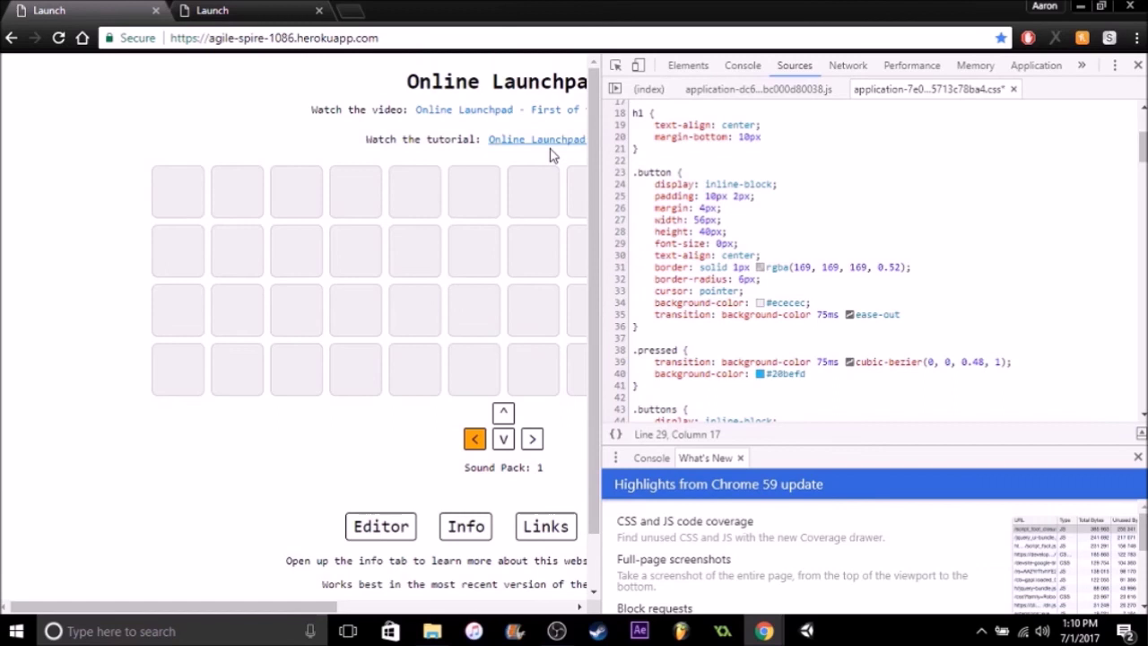
Close DevTools and select the Online Launchpad heading on the full-width page.
{"action": "left_click", "coordinate": [1137, 65]}
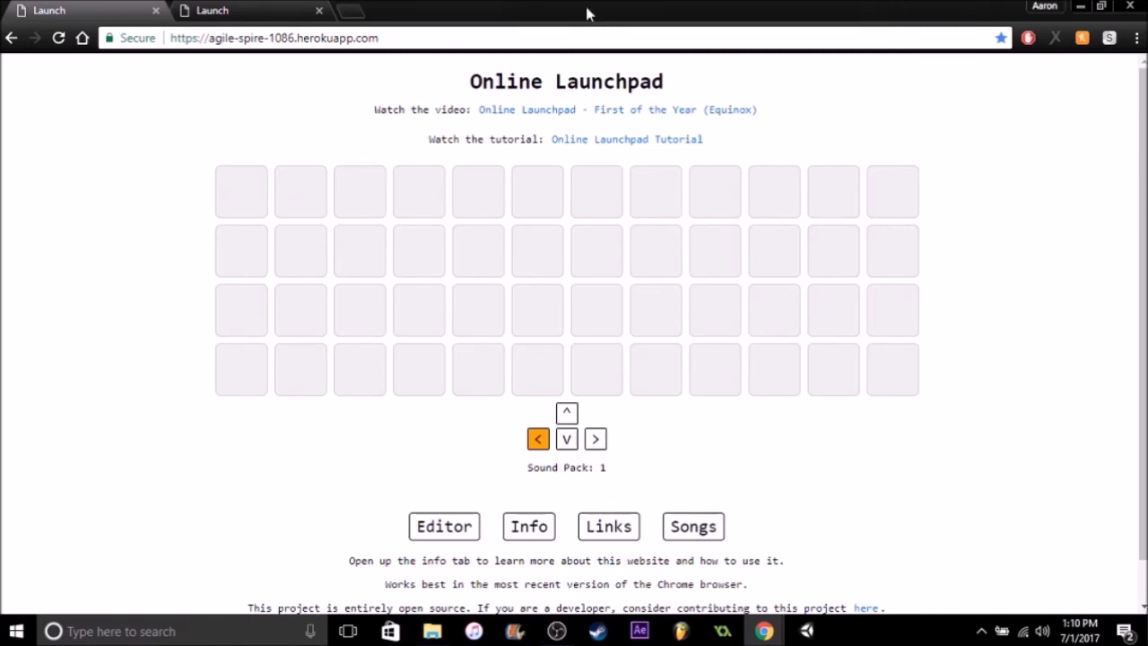
{"action": "left_click_drag", "start_coordinate": [473, 80], "coordinate": [675, 82]}
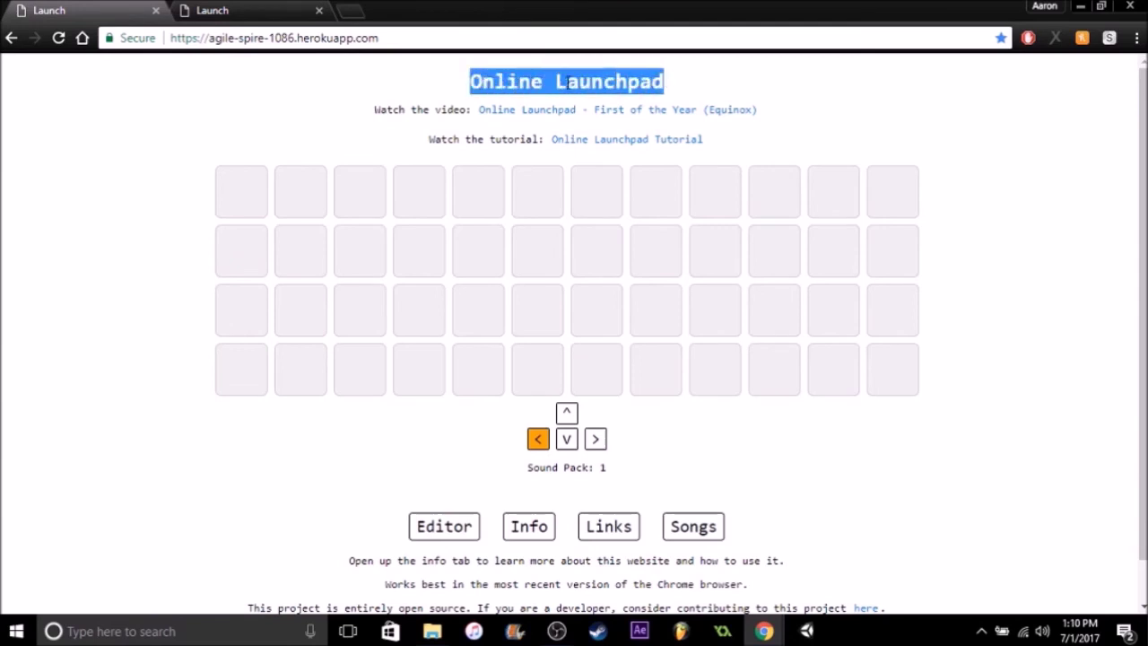
Inspect the h1 heading, change its text to 'Portalcuber's Launchpad', and close DevTools.
{"action": "right_click", "coordinate": [479, 81]}
{"action": "key", "text": "Escape"}
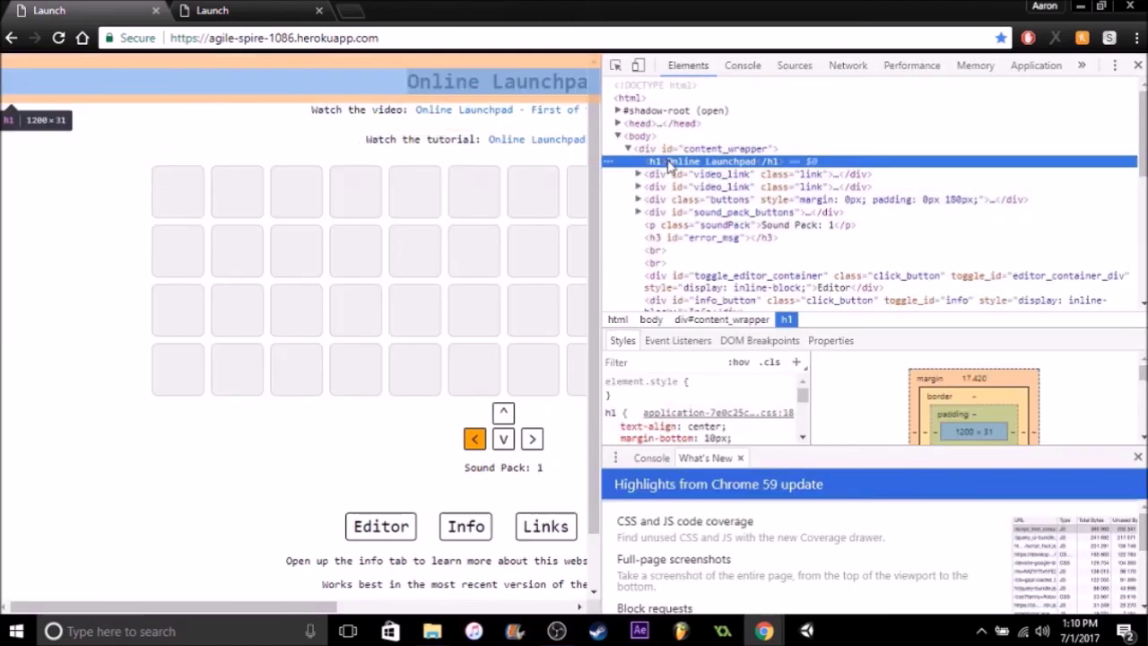
{"action": "double_click", "coordinate": [732, 163]}
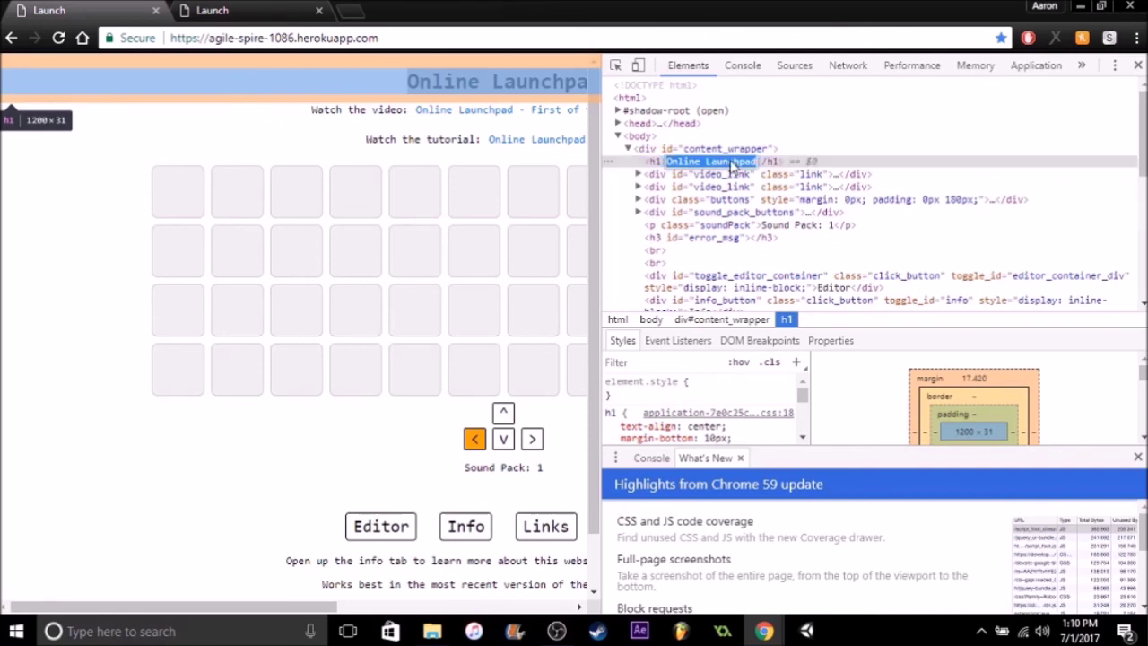
{"action": "type", "text": "Por"}
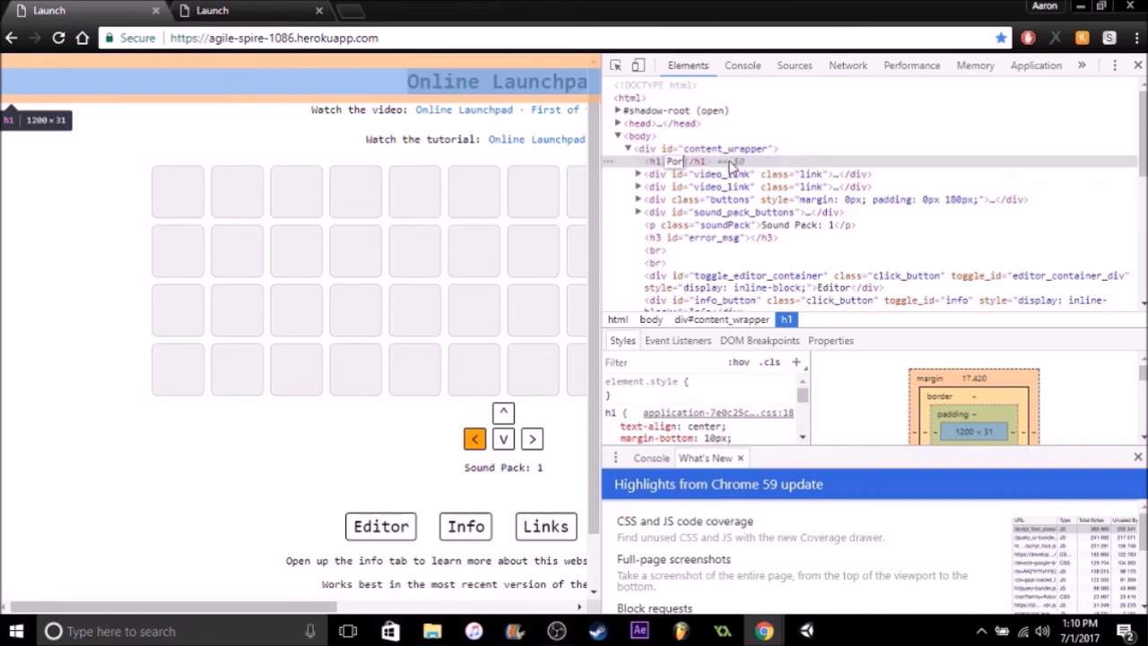
{"action": "type", "text": "talcuber's"}
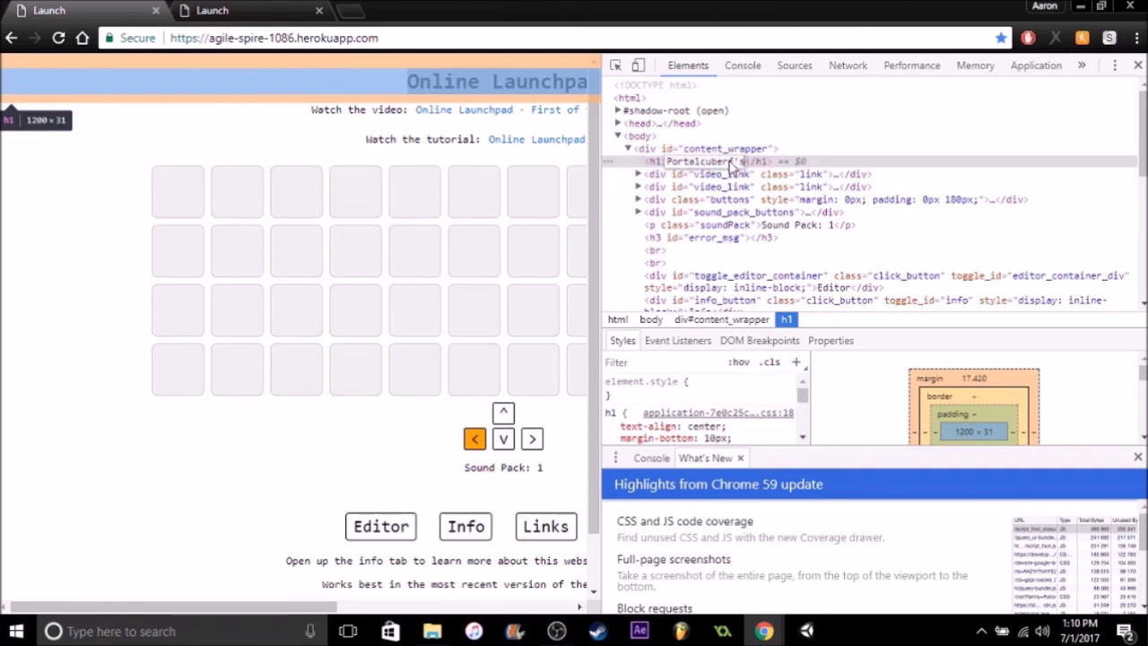
{"action": "type", "text": " L"}
{"action": "type", "text": "aunchpad"}
{"action": "key", "text": "Return"}
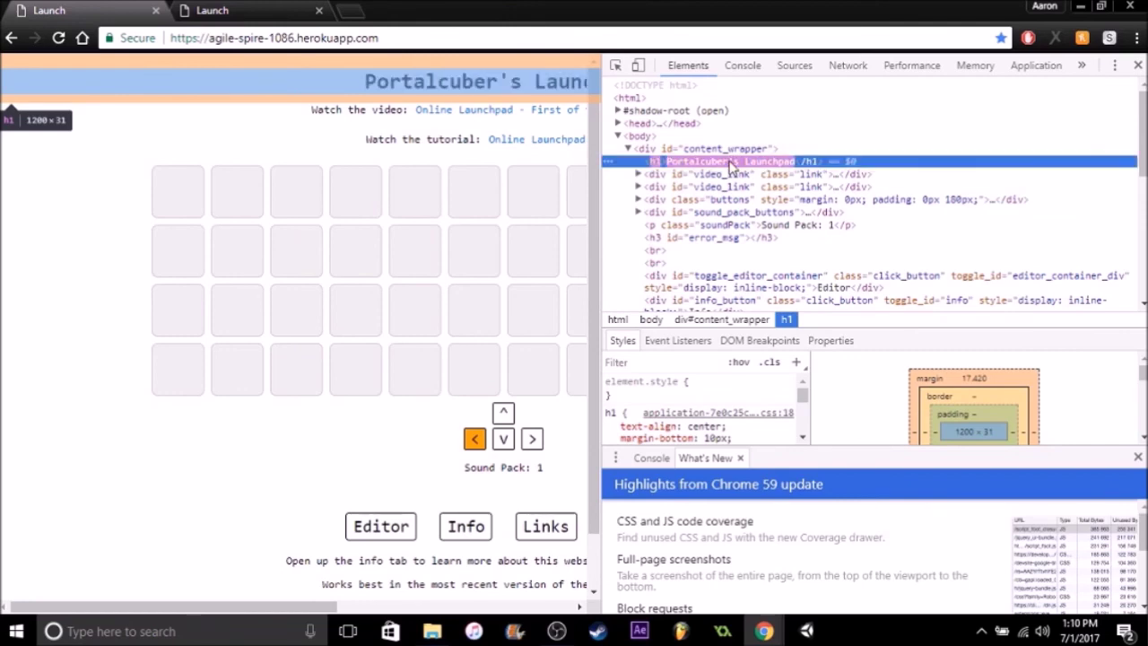
{"action": "left_click", "coordinate": [1135, 65]}
Select the new 'Portalcuber's Launchpad' heading text and review the restyled page.
{"action": "left_click_drag", "start_coordinate": [424, 81], "coordinate": [680, 81]}
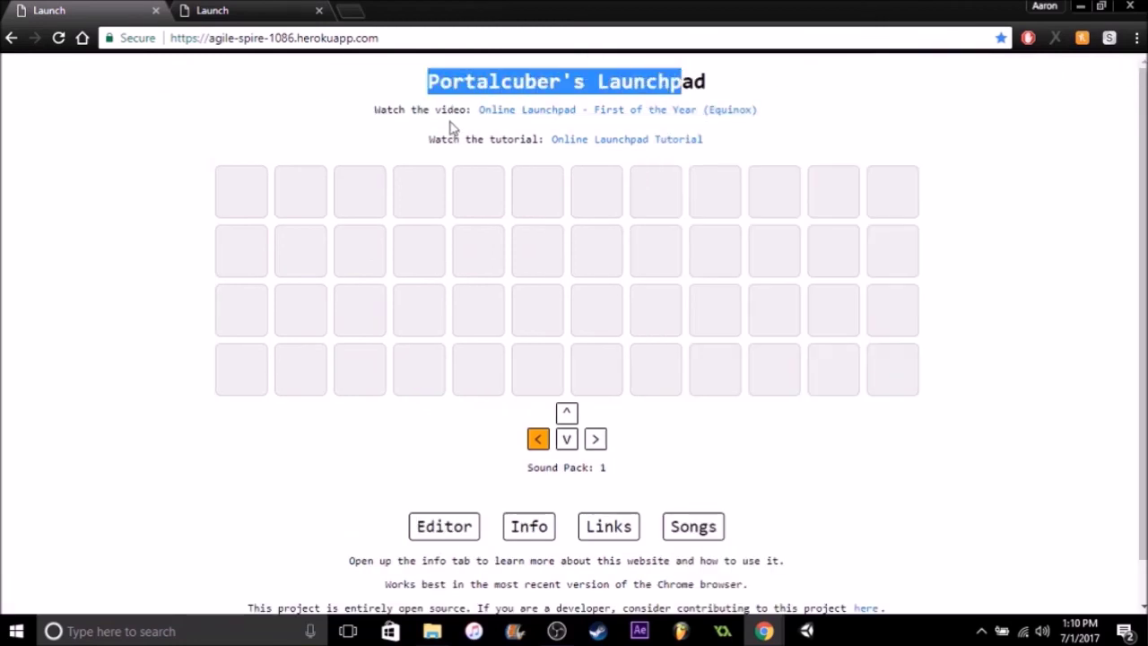
{"action": "mouse_move", "coordinate": [375, 110]}
{"action": "left_mouse_down"}
{"action": "mouse_move", "coordinate": [709, 116]}
{"action": "mouse_move", "coordinate": [884, 136]}
{"action": "left_mouse_up"}
{"action": "left_click", "coordinate": [884, 136]}
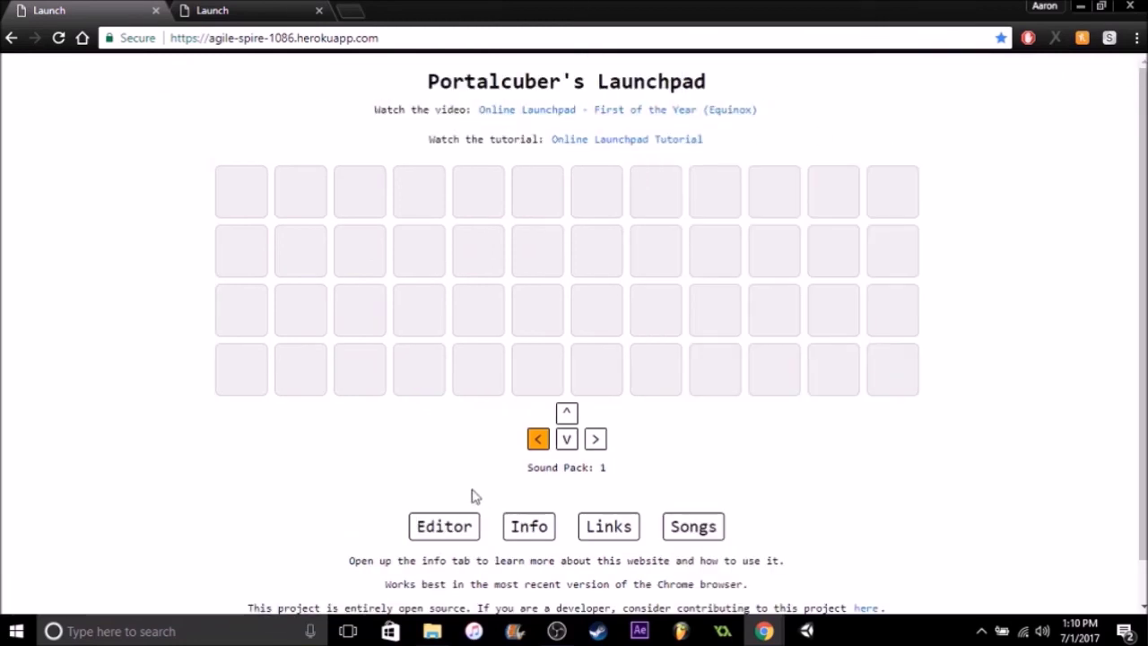
{"action": "scroll", "coordinate": [428, 454], "scroll_direction": "down", "scroll_amount": 1}
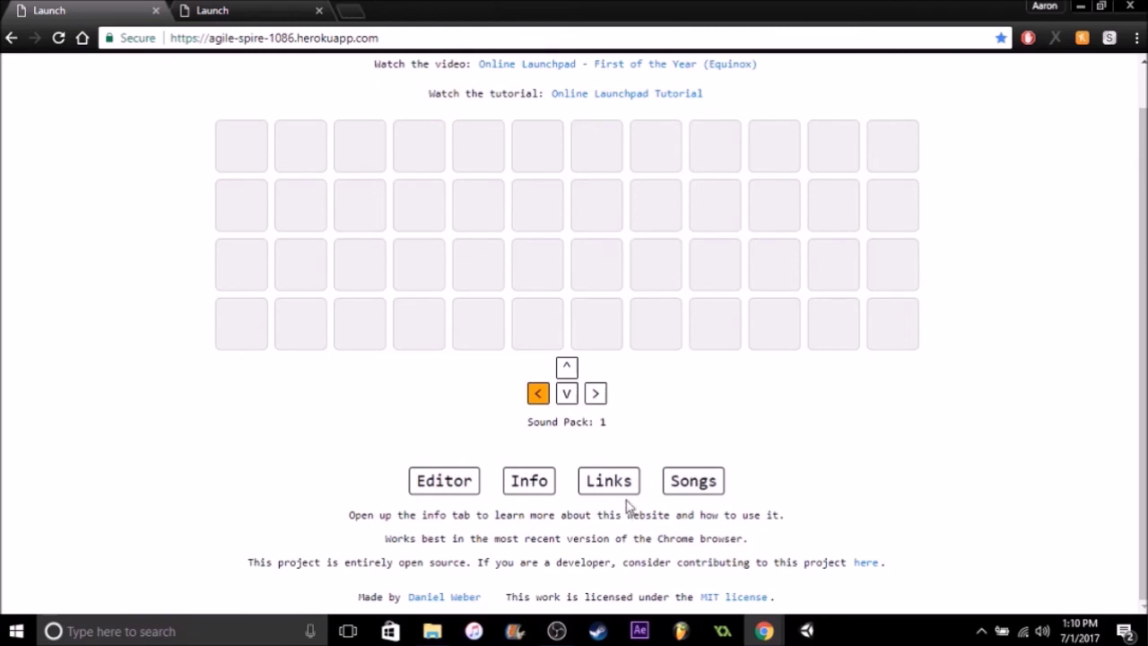
{"action": "scroll", "coordinate": [1040, 231], "scroll_direction": "up", "scroll_amount": 1}
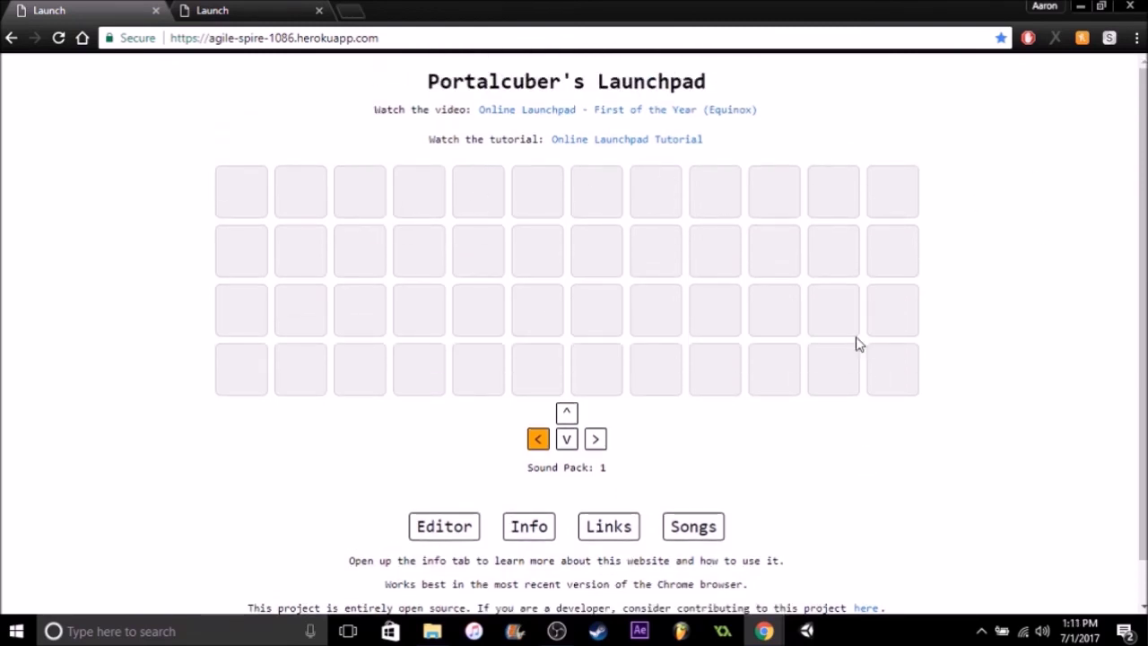
Switch the launchpad to sound pack 3 with the down-arrow key.
{"action": "key", "text": "Down"}
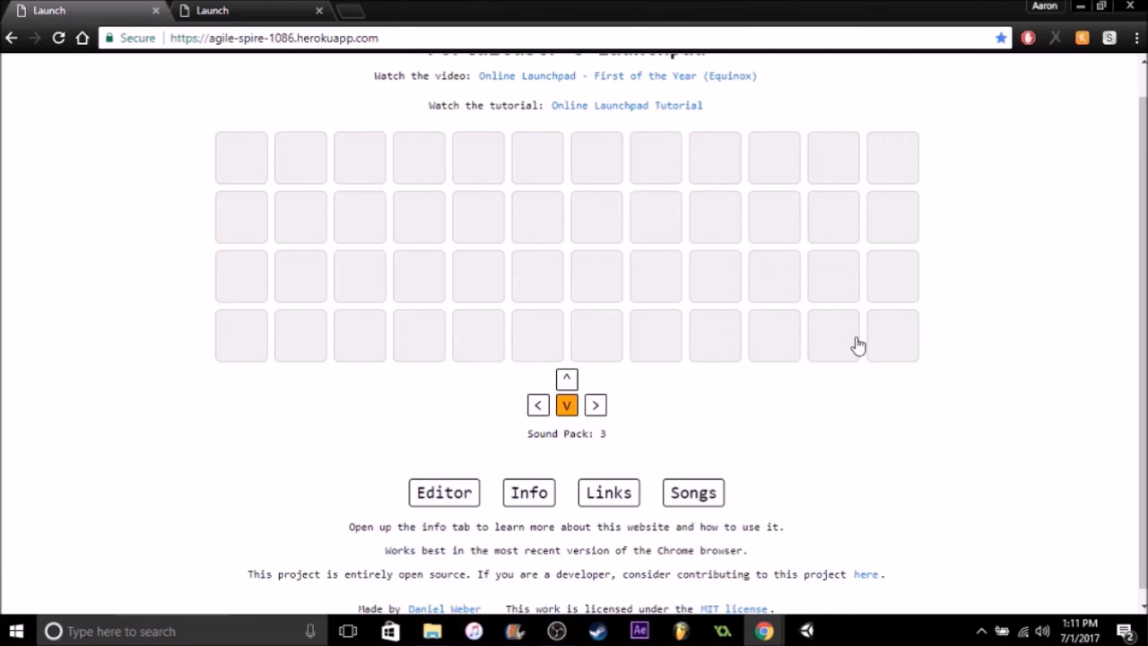
{"action": "scroll", "coordinate": [348, 266], "scroll_direction": "up", "scroll_amount": 1}
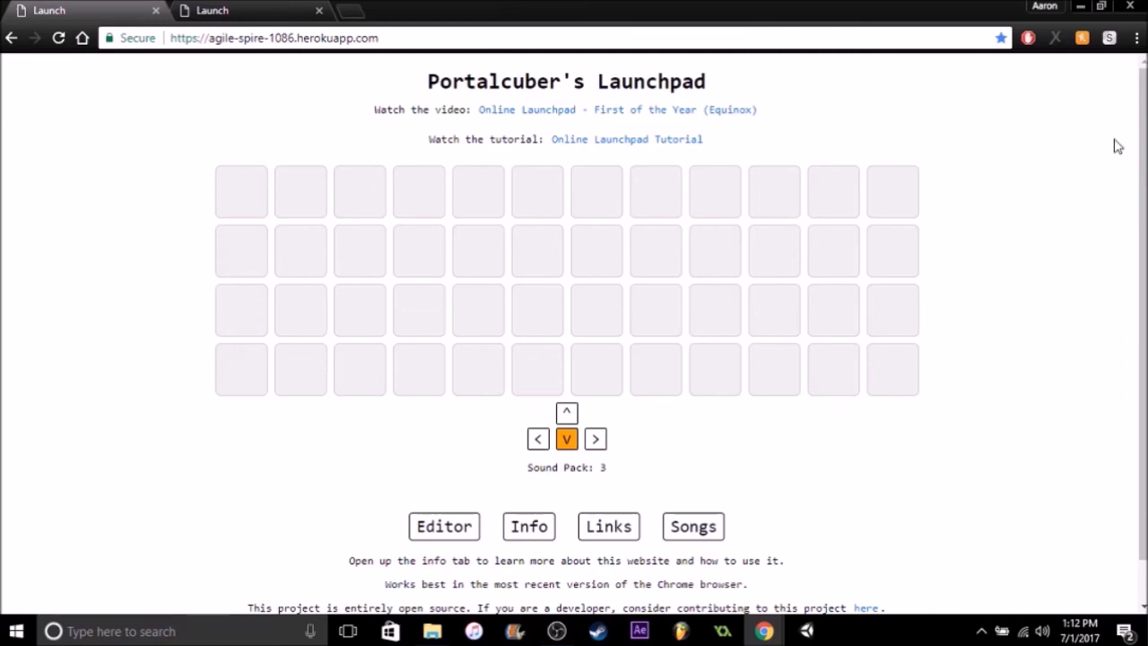
{"action": "scroll", "coordinate": [1144, 133], "scroll_direction": "down", "scroll_amount": 1}
{"action": "scroll", "coordinate": [1144, 133], "scroll_direction": "up", "scroll_amount": 1}
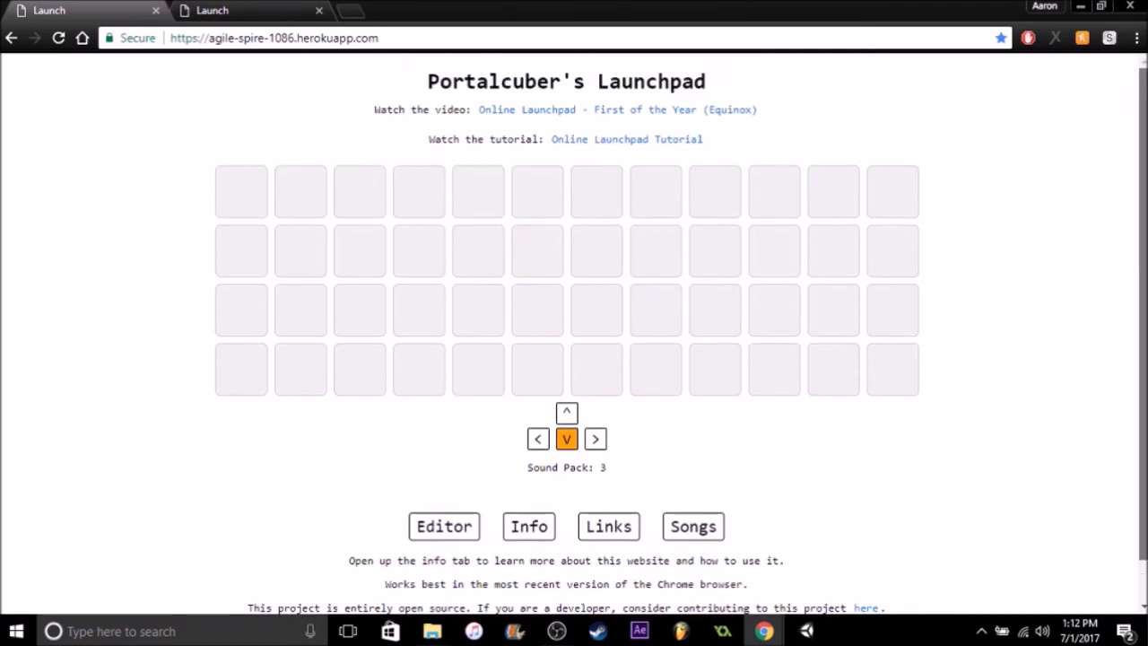